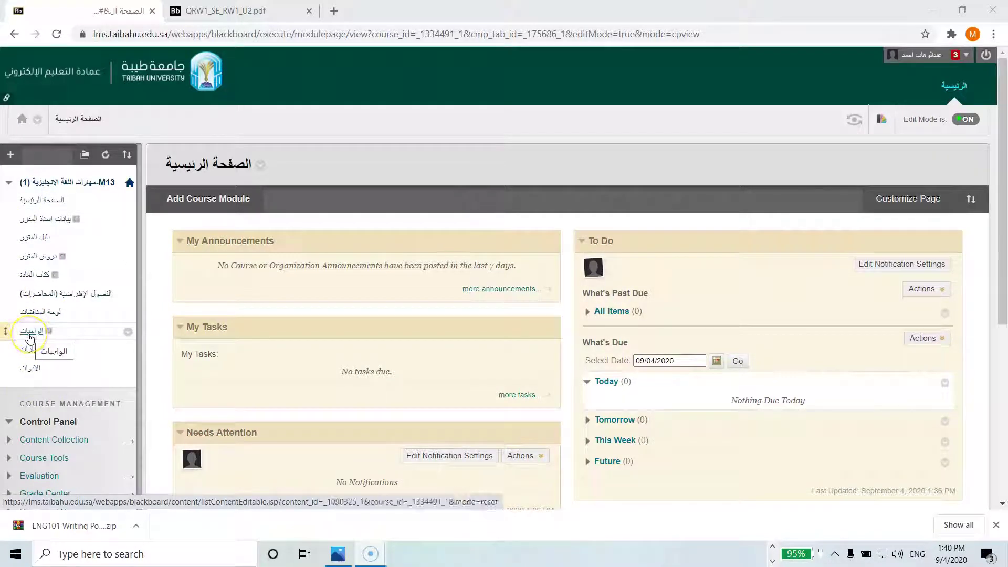
From the Assignments area, open Import Package / View Logs under Packages and Utilities.
click(30, 335)
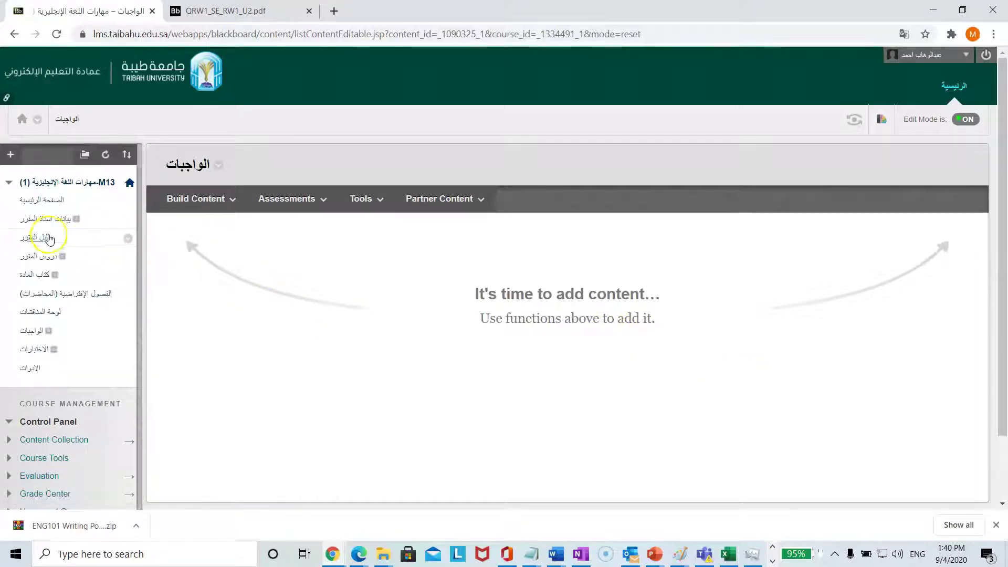
scroll(58, 269, down, 1)
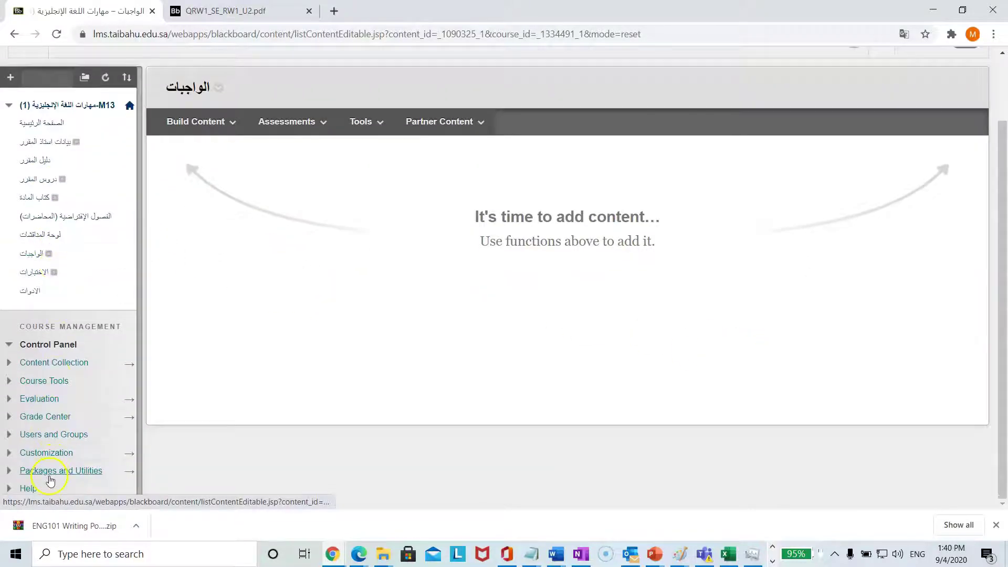
click(49, 476)
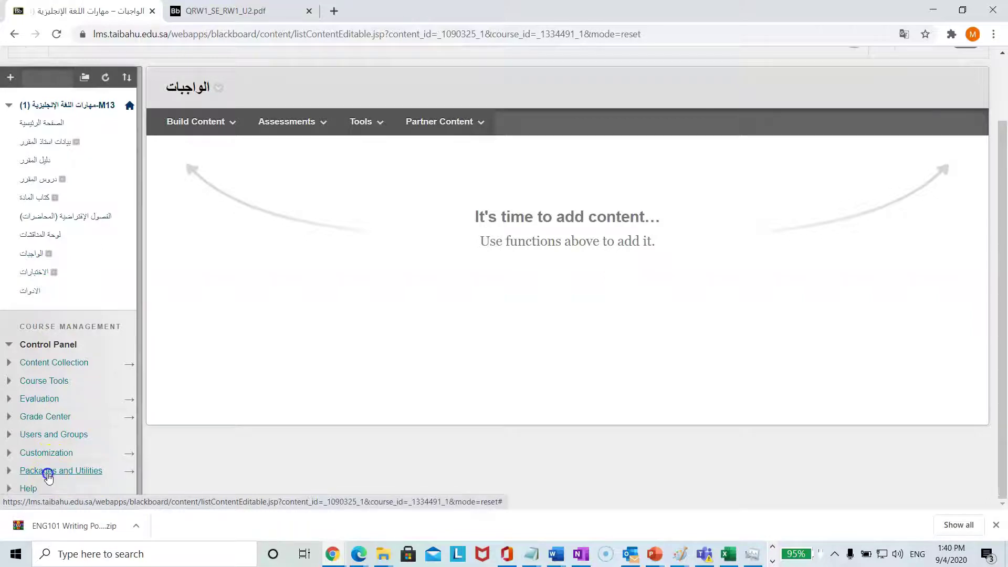
scroll(164, 423, down, 1)
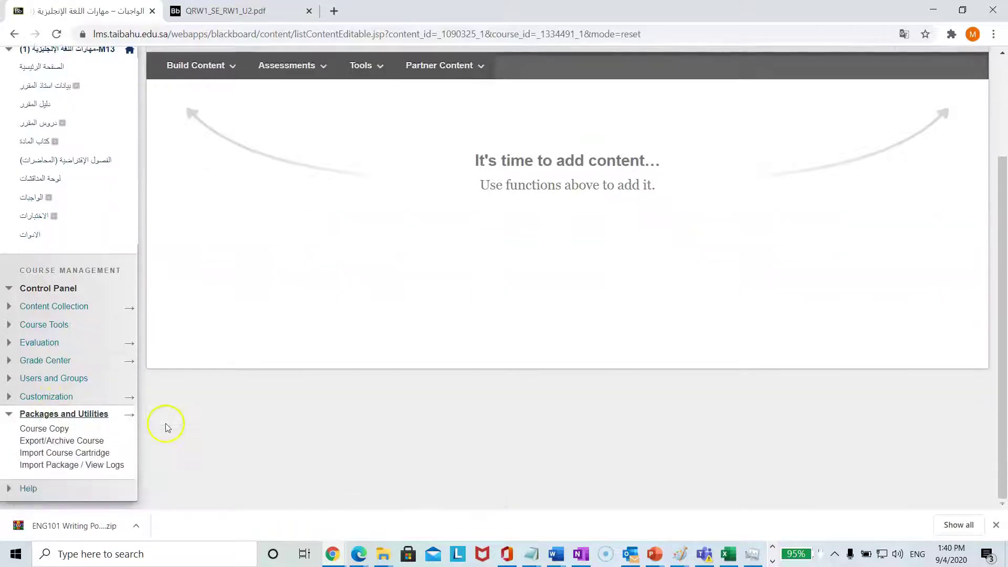
click(57, 466)
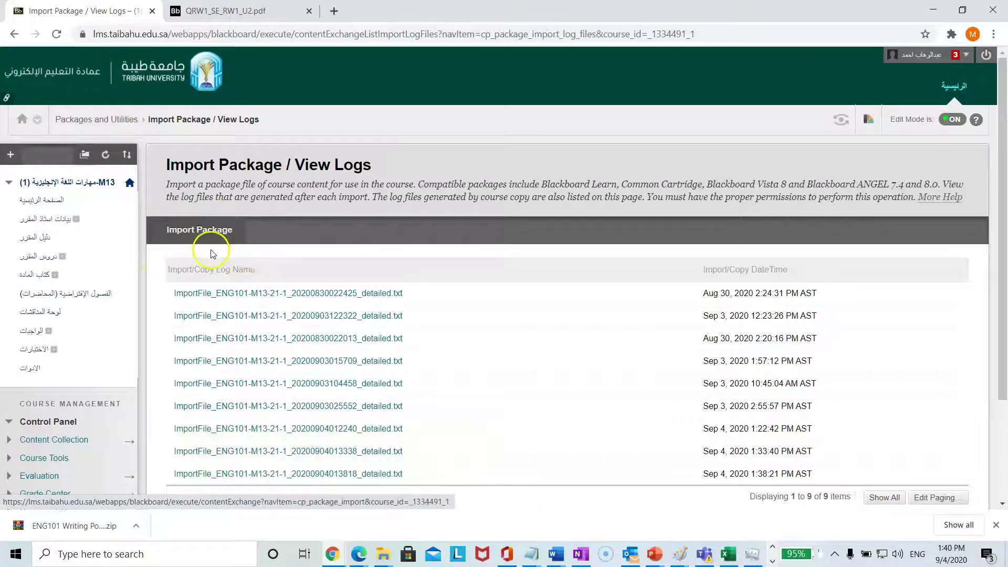
Start a package import and choose the ENG102 Writing Portfolio zip from the computer.
click(205, 241)
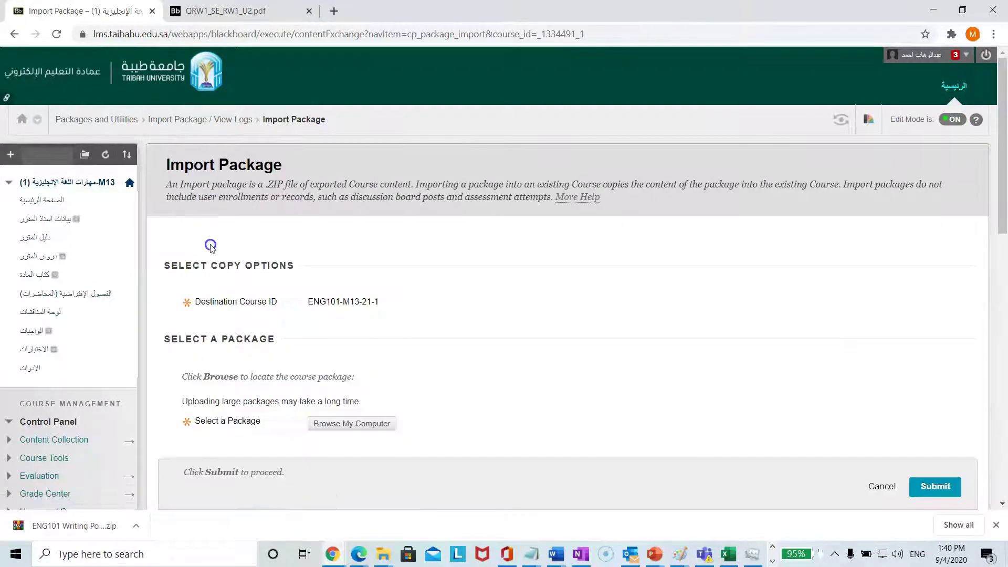
scroll(251, 290, down, 2)
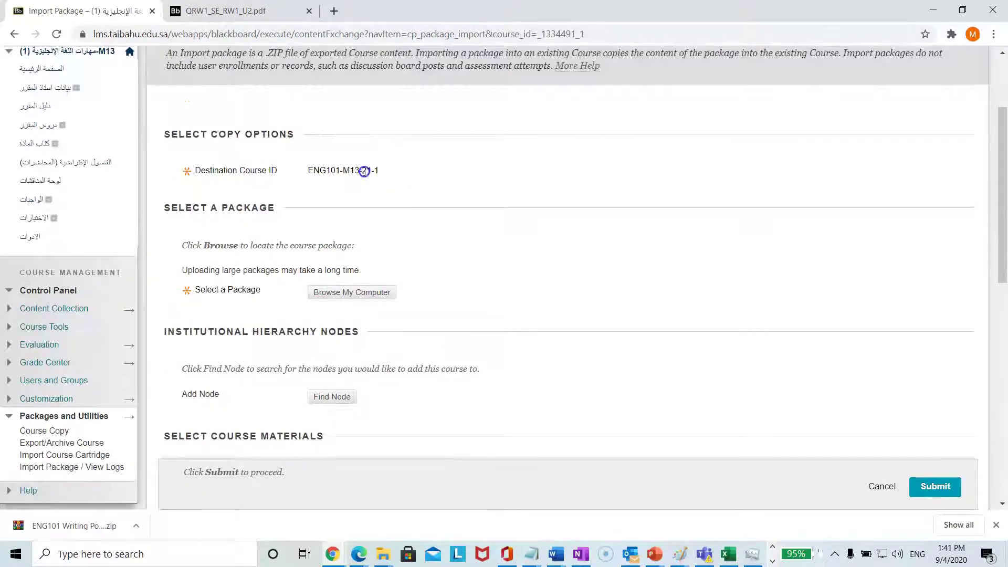
scroll(365, 178, down, 1)
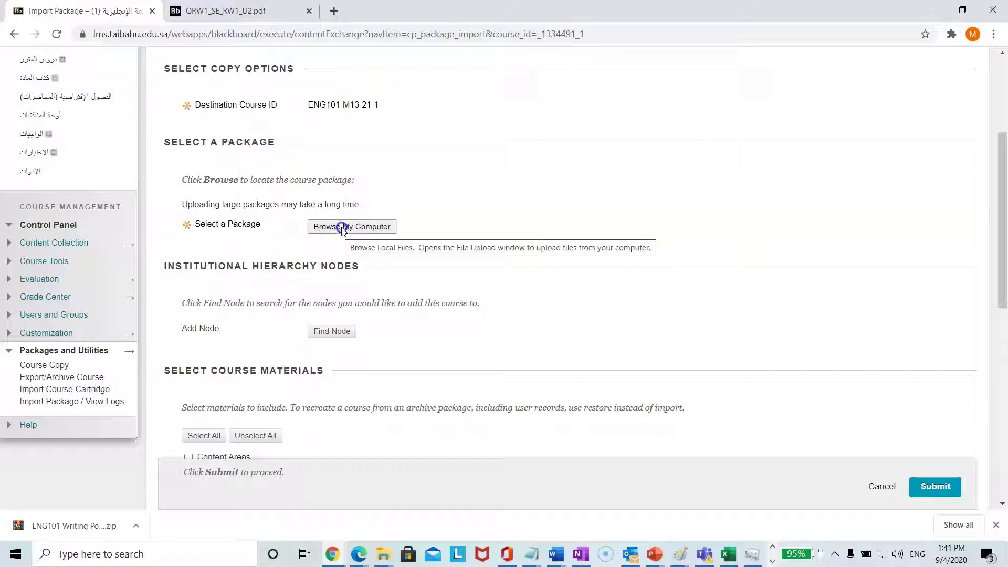
click(342, 229)
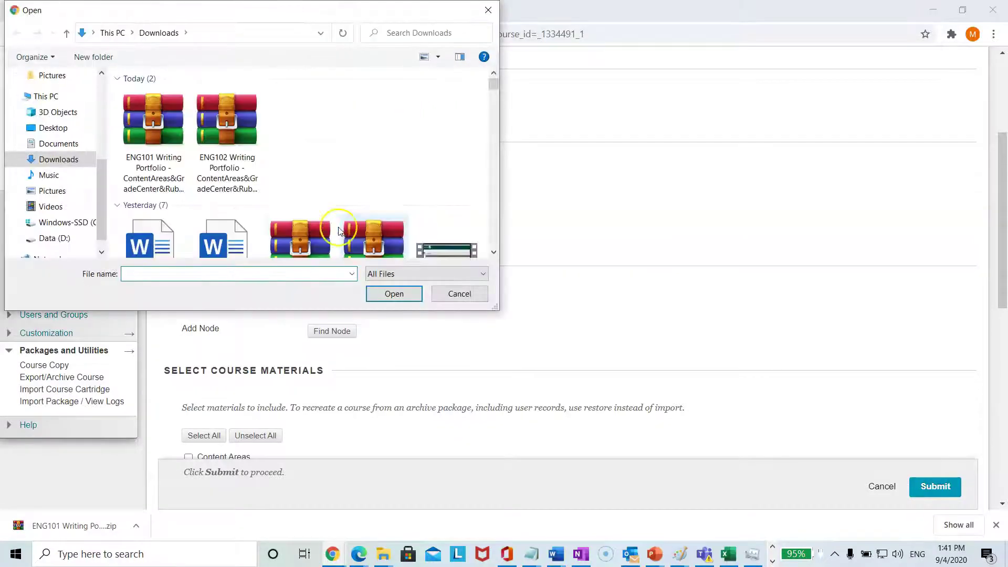
click(241, 167)
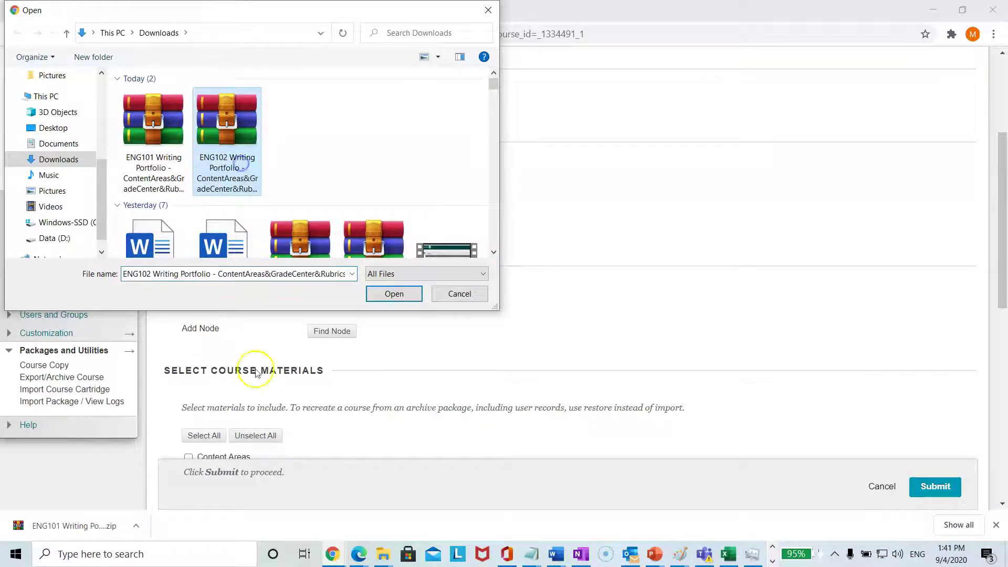
click(400, 295)
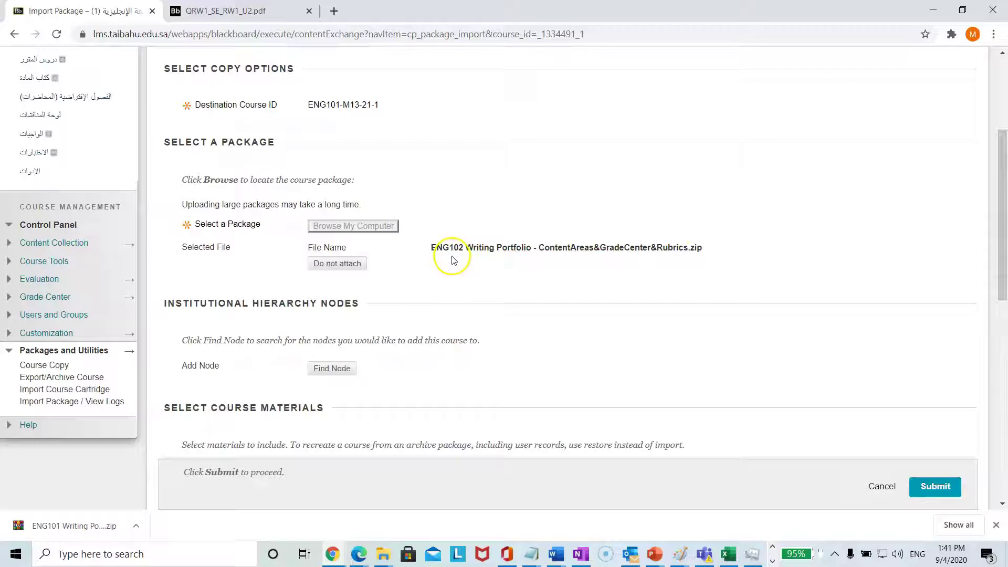
Select all course materials and submit the import.
scroll(464, 258, down, 5)
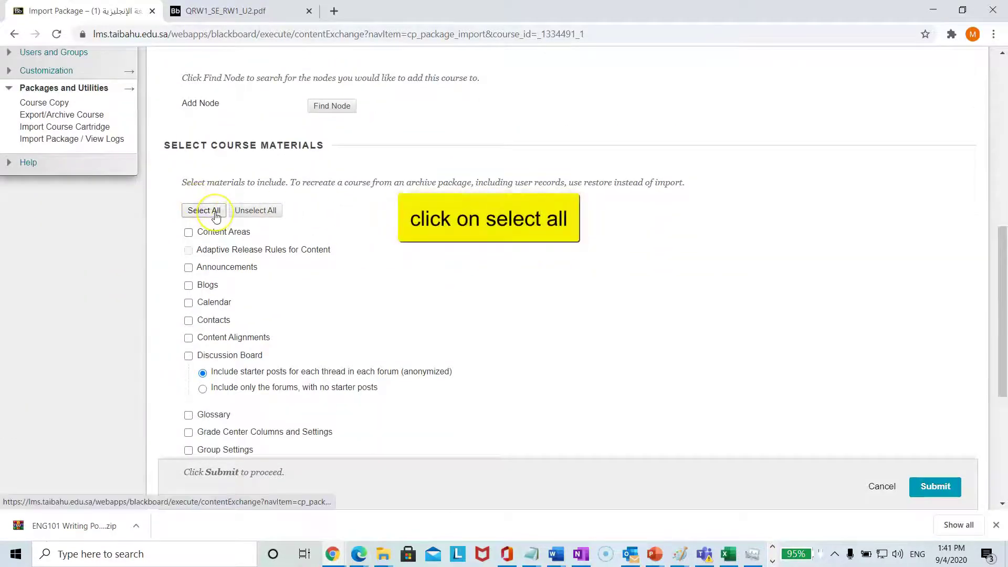
click(215, 211)
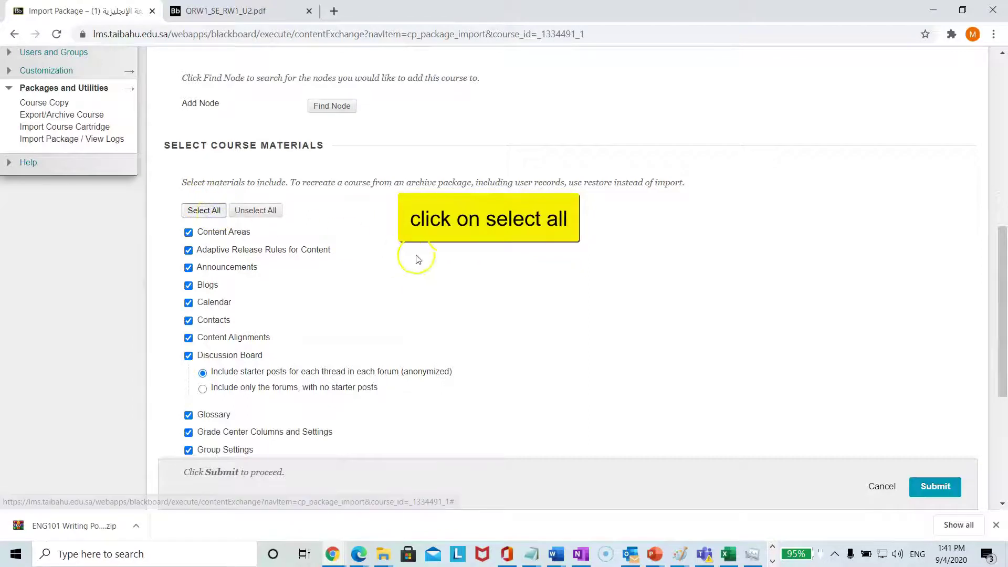
scroll(604, 256, down, 2)
scroll(604, 256, down, 3)
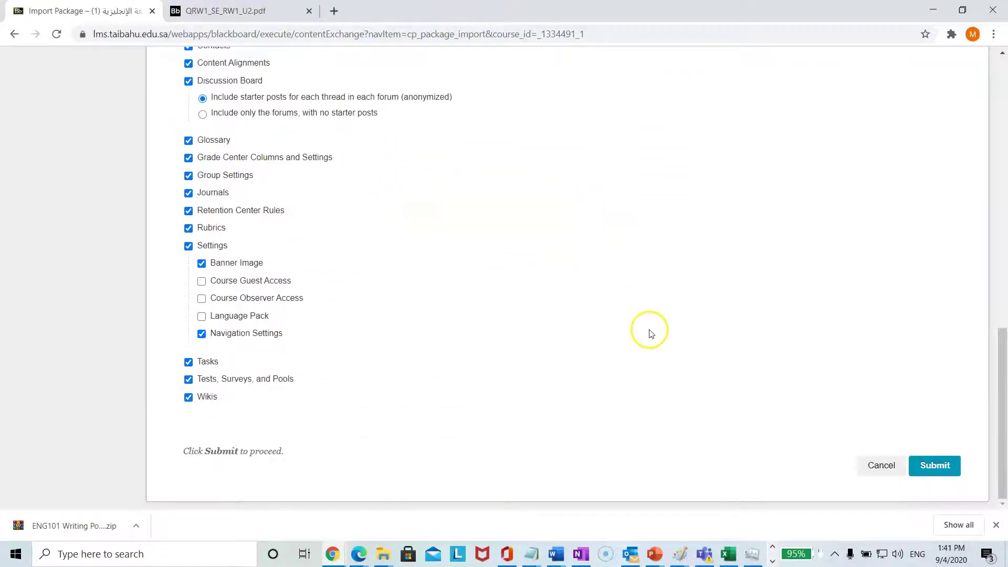
click(938, 468)
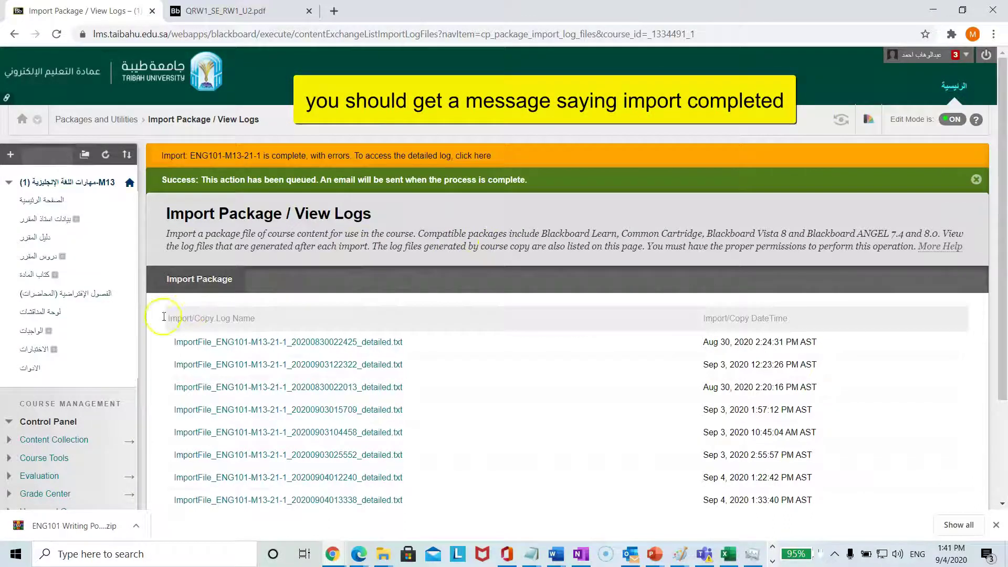
Return to the Assignments area once the import-complete banner appears.
click(36, 337)
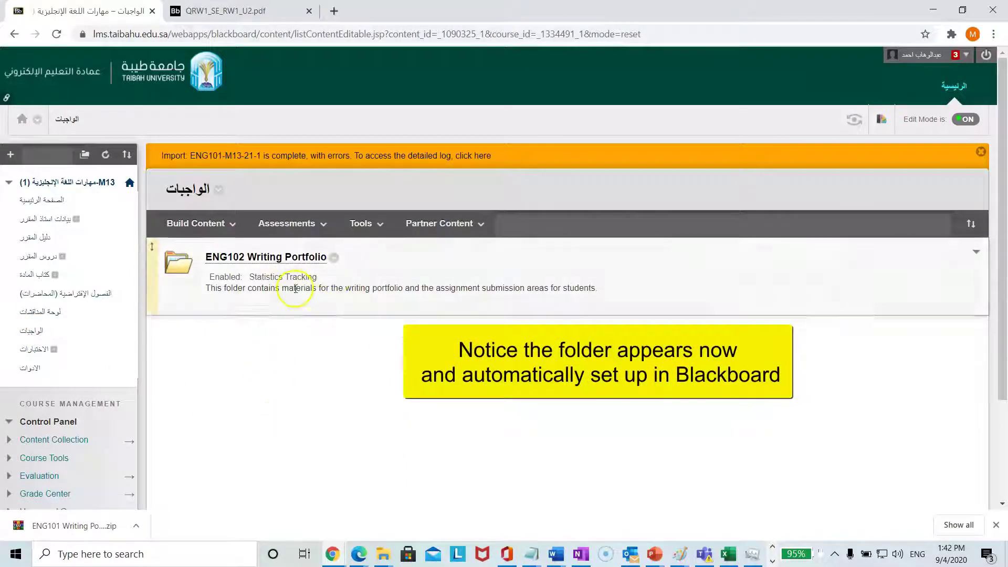
Open the ENG102 Writing Portfolio folder, review Assignments 1–4, and show Assignment 1's options menu.
click(257, 262)
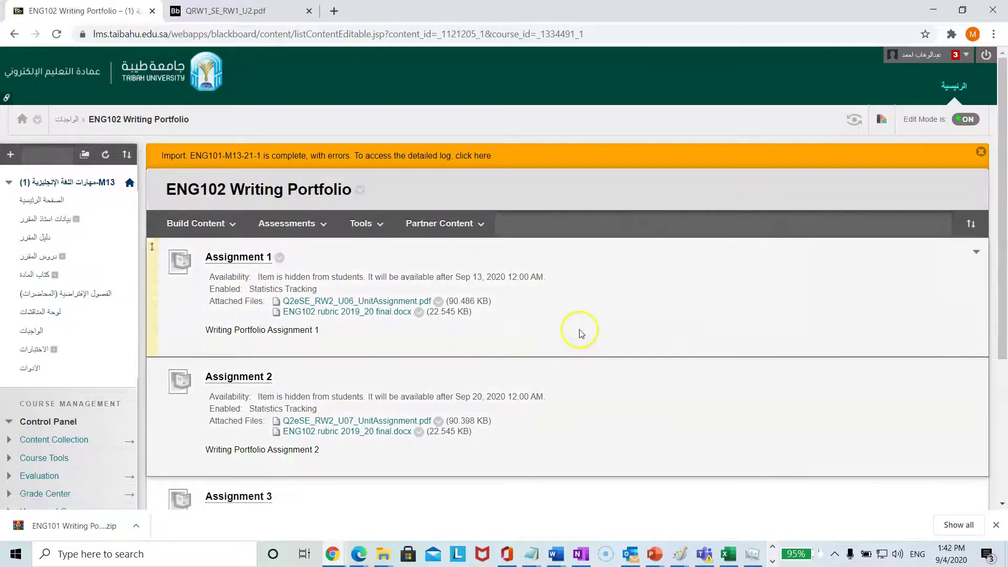
scroll(420, 263, down, 4)
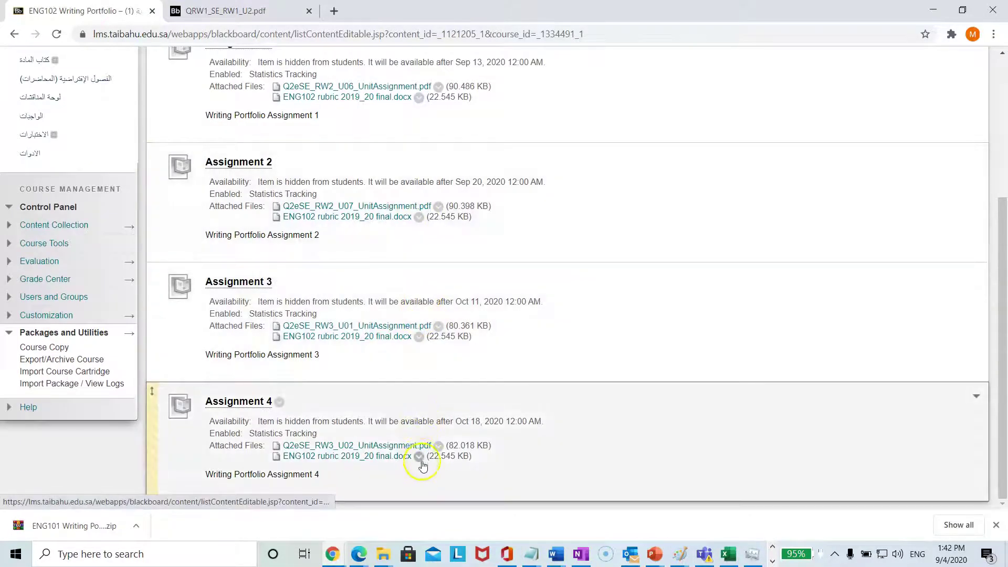
scroll(416, 451, up, 4)
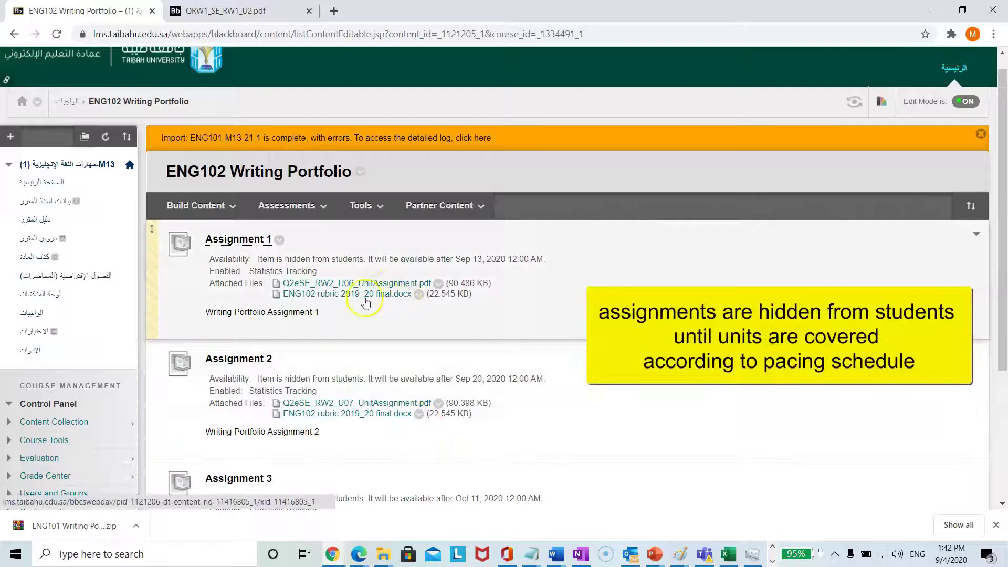
scroll(355, 373, down, 4)
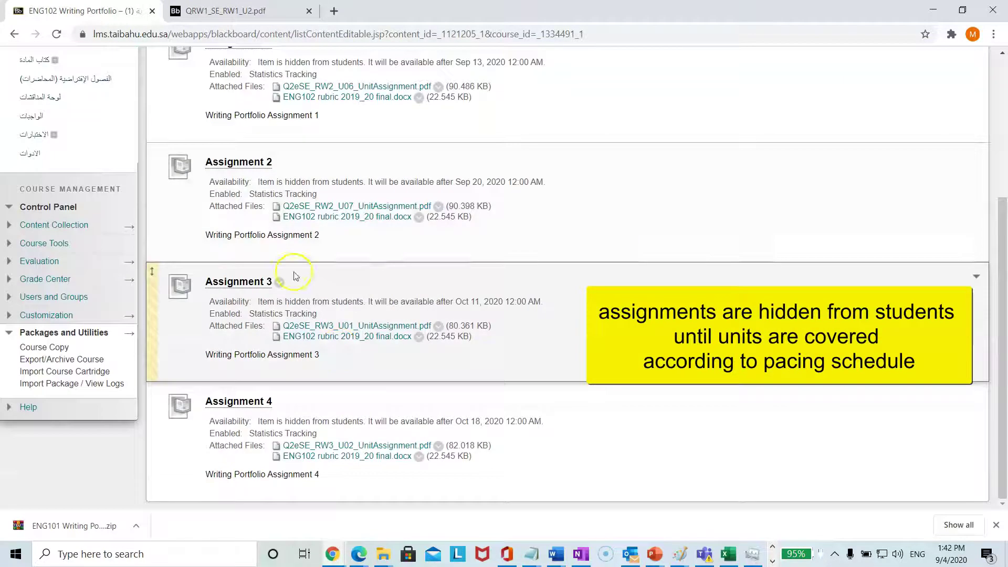
scroll(231, 301, up, 3)
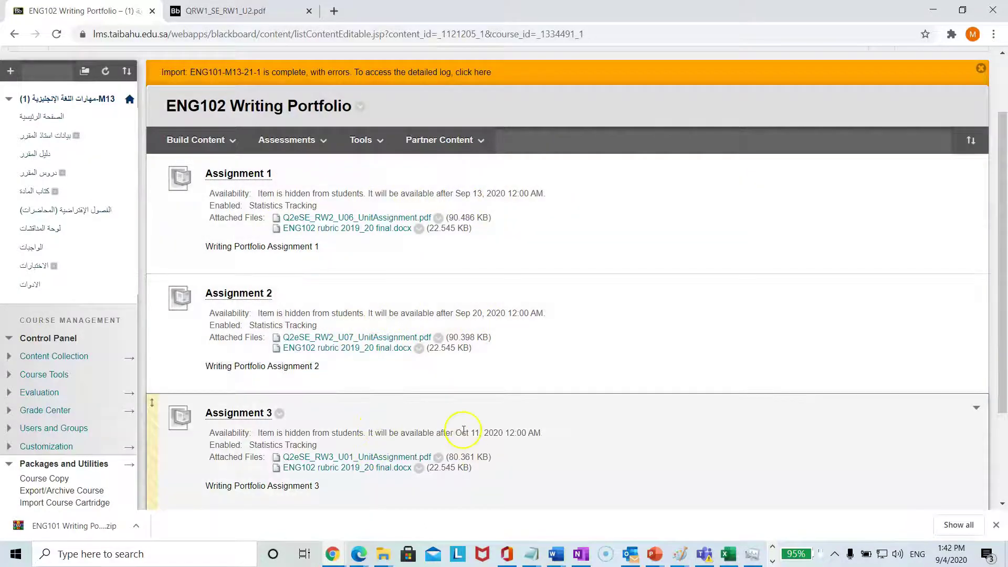
scroll(420, 414, down, 3)
scroll(409, 373, up, 5)
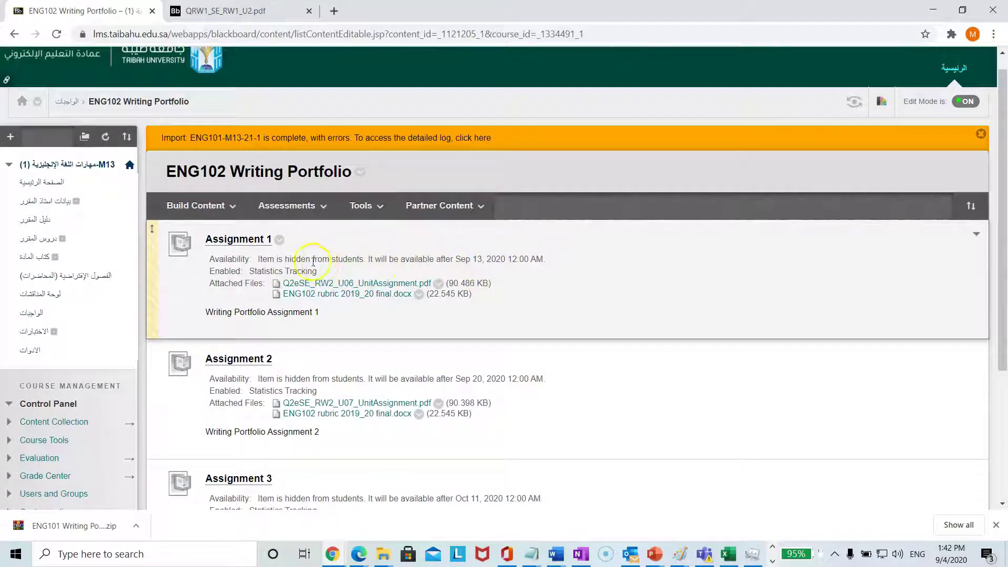
click(279, 240)
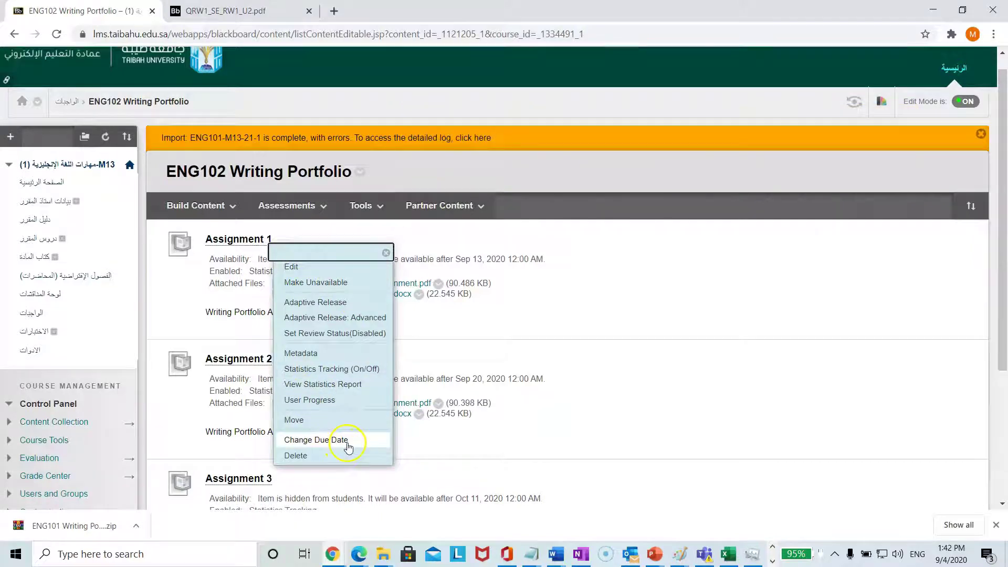
Edit Assignment 1, review its due date, 40 points and ENG102 Writing Rubric, and clear Display After.
click(292, 267)
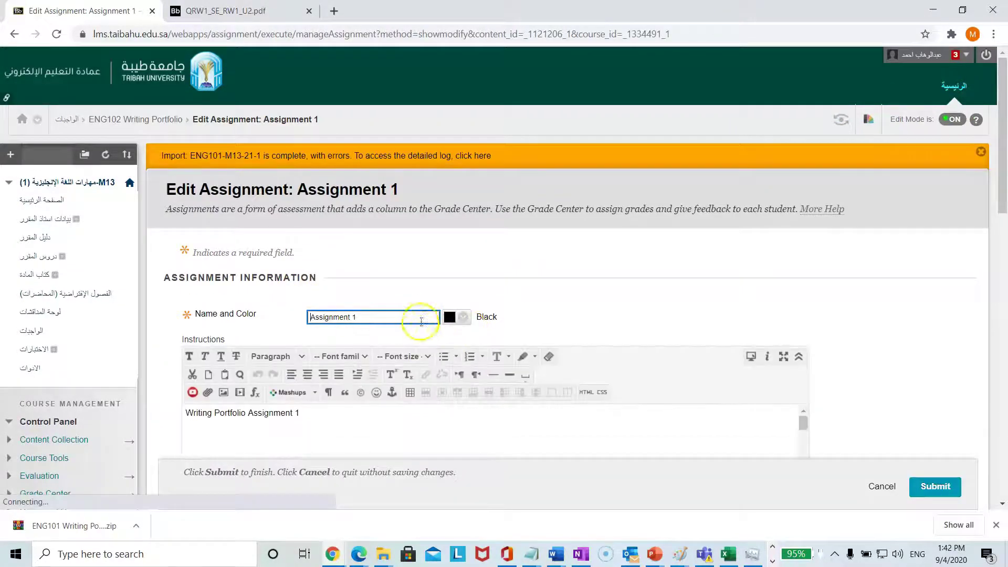
scroll(702, 187, down, 3)
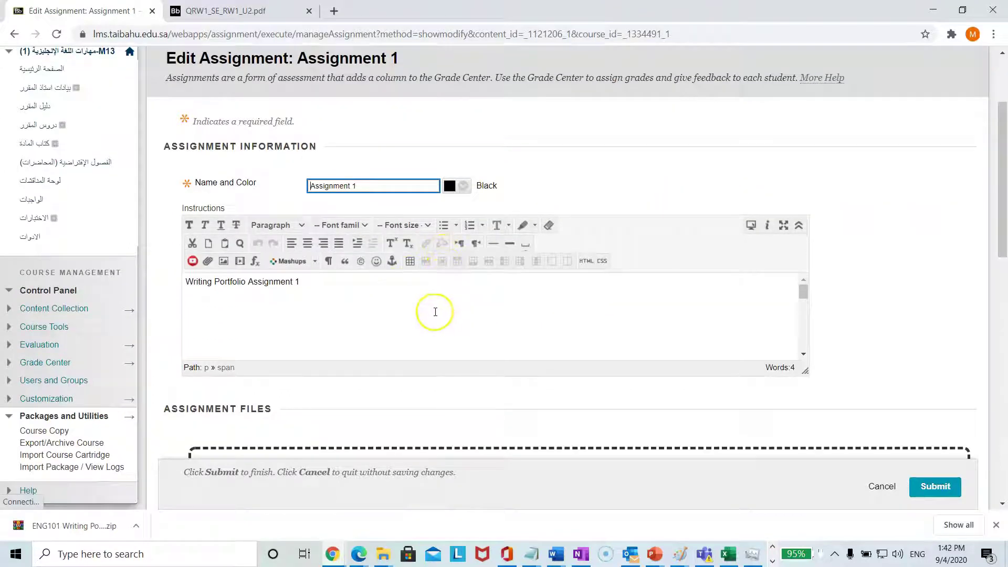
click(842, 265)
scroll(843, 266, down, 1)
scroll(843, 266, down, 2)
scroll(838, 270, down, 3)
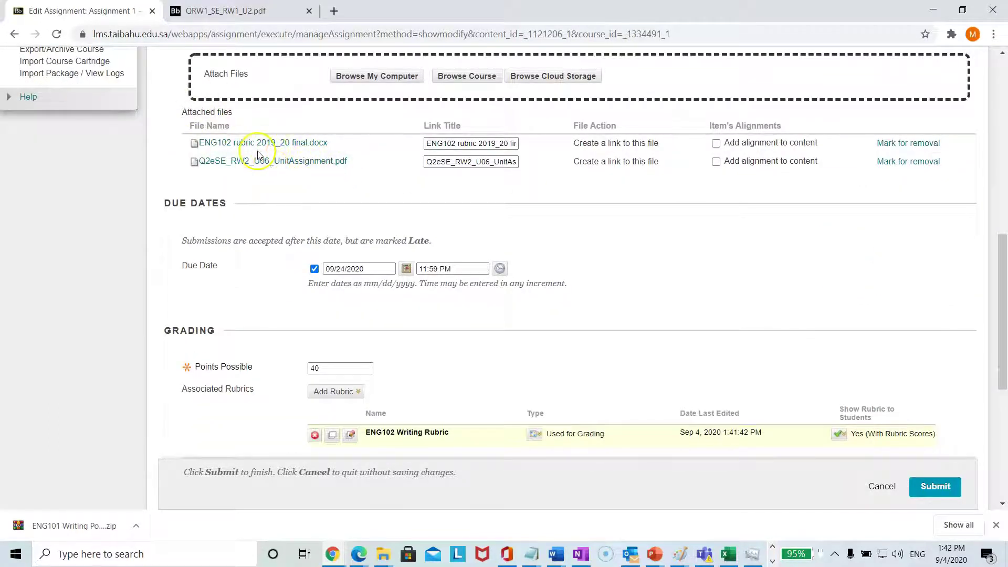
scroll(281, 247, down, 1)
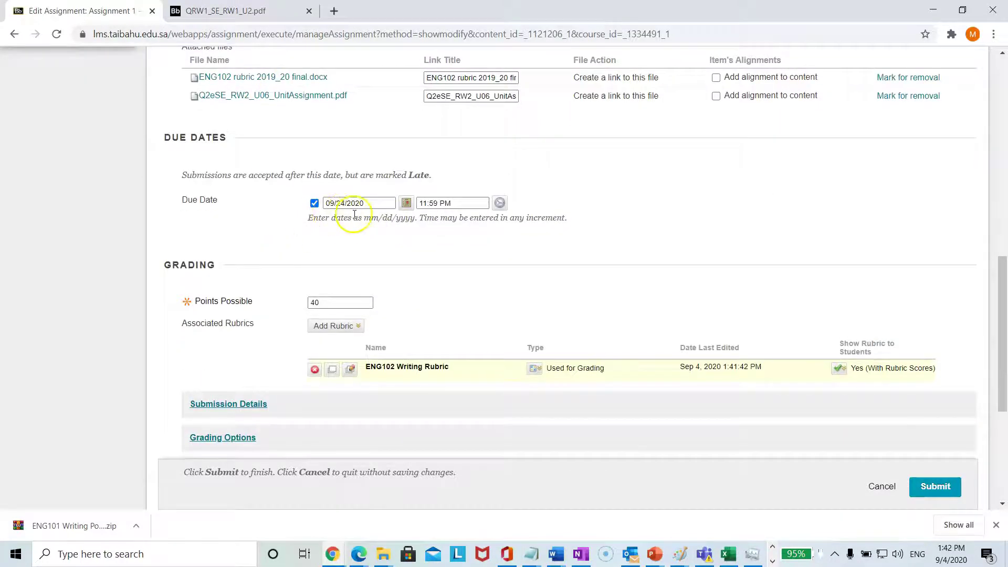
scroll(370, 269, down, 2)
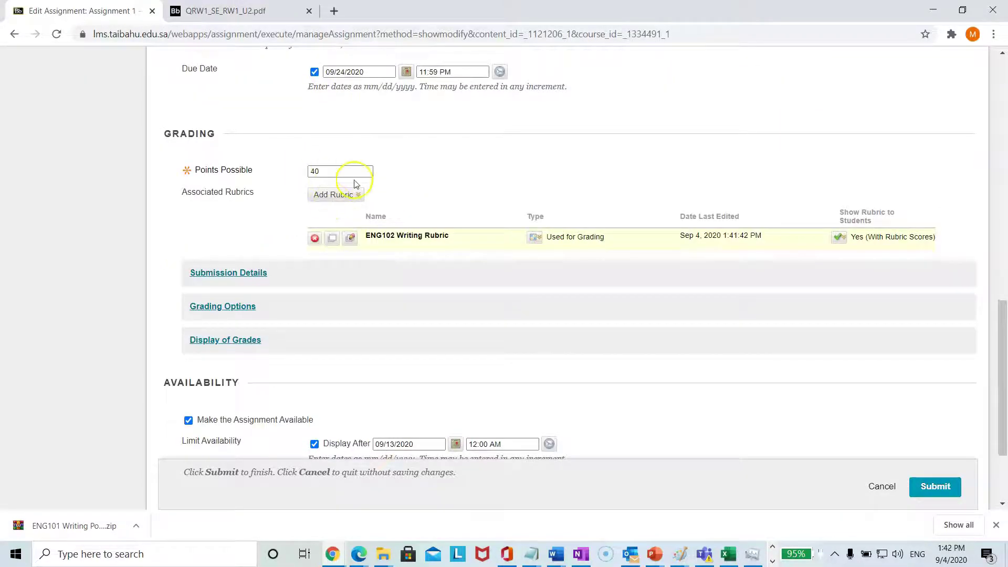
click(336, 194)
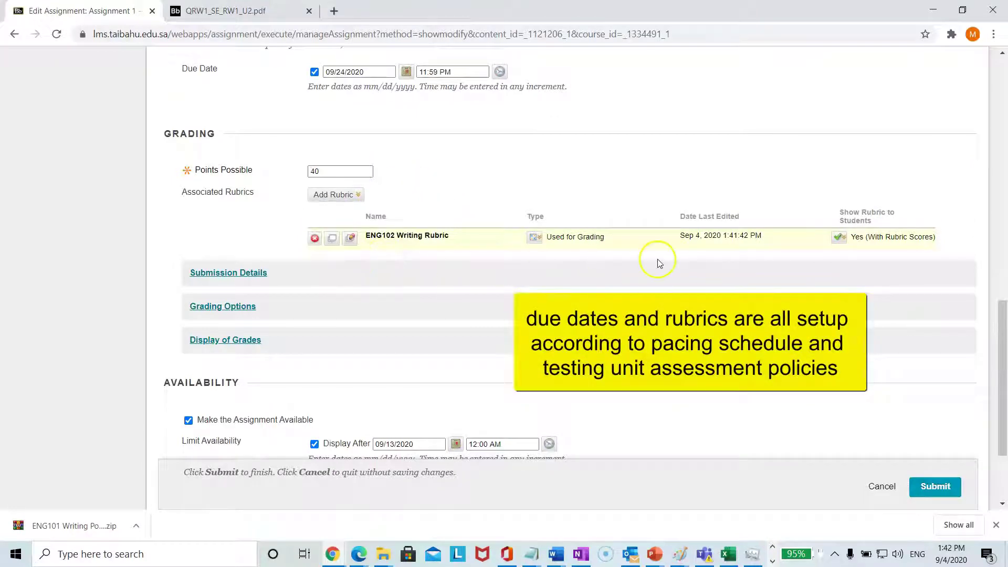
scroll(660, 264, down, 2)
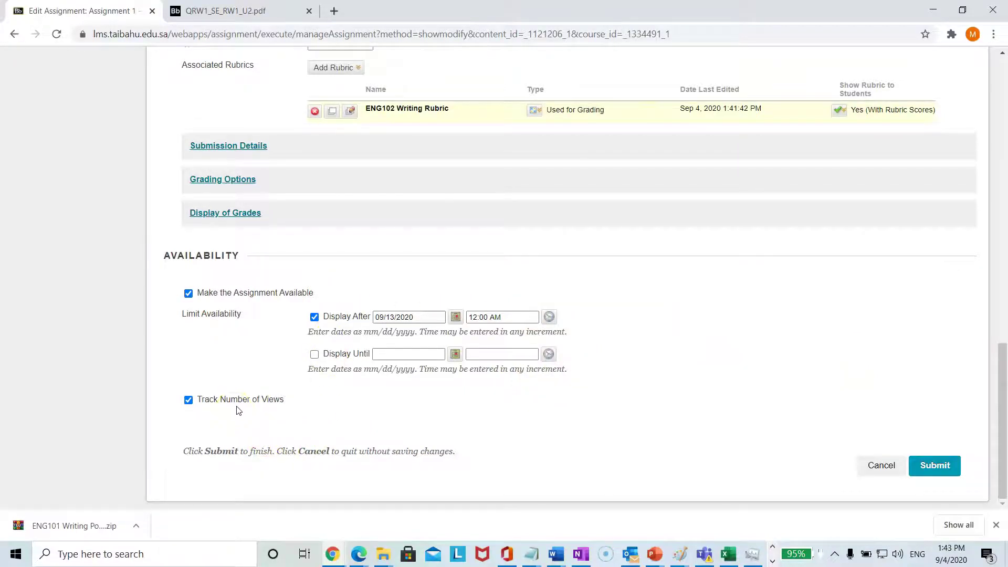
scroll(252, 435, up, 1)
scroll(254, 439, down, 1)
Save Assignment 1, check the updated folder list, and go to the course home page.
click(935, 467)
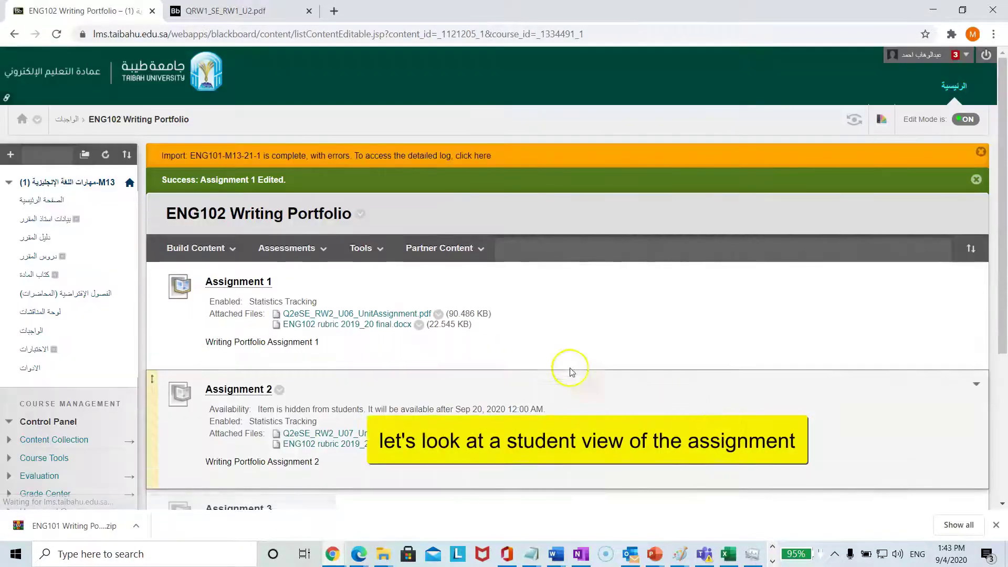
scroll(398, 354, down, 3)
scroll(398, 354, down, 2)
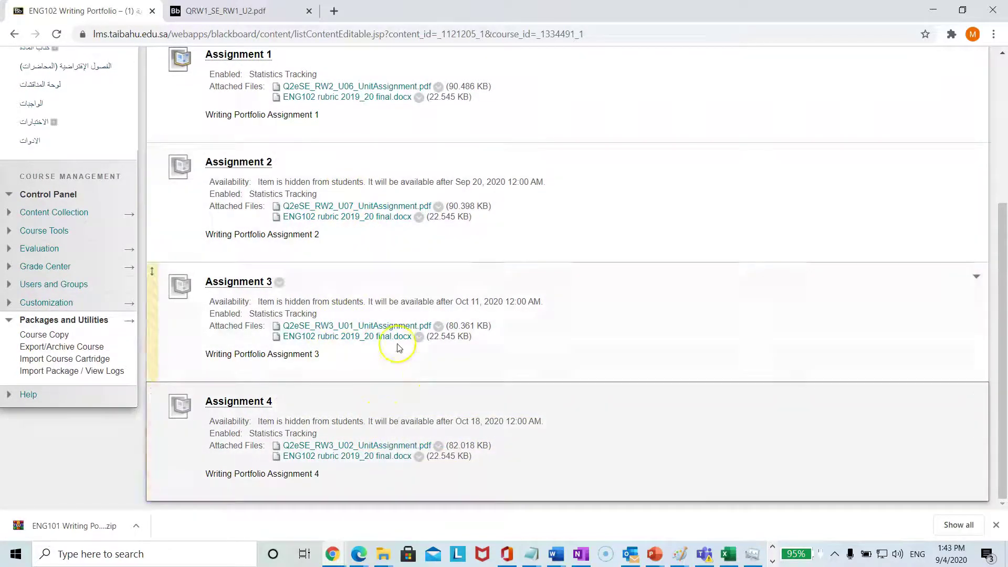
scroll(380, 345, up, 1)
scroll(380, 345, up, 3)
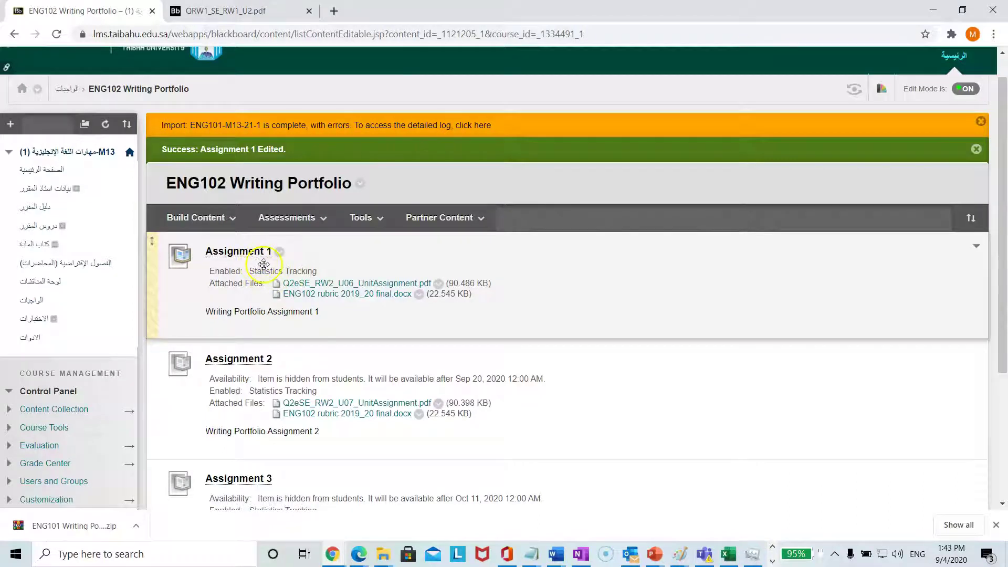
click(40, 172)
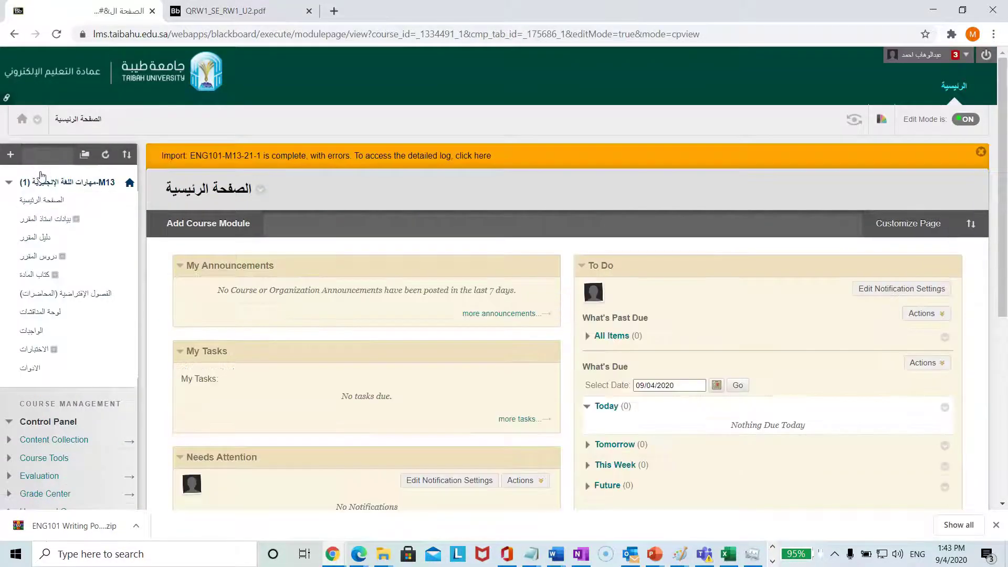
Enter Student Preview and open the ENG102 Writing Portfolio folder in the assignments area.
click(854, 122)
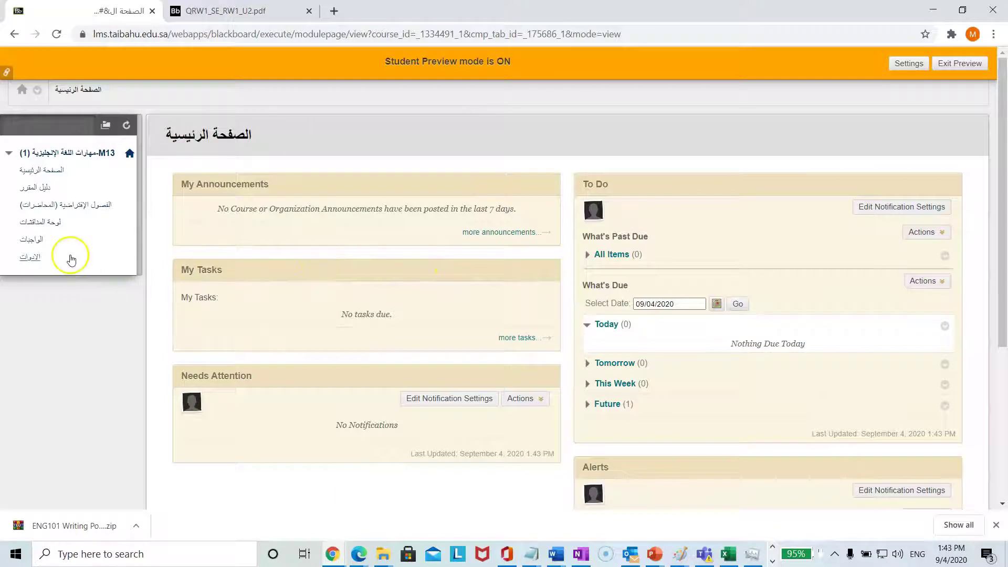
click(32, 240)
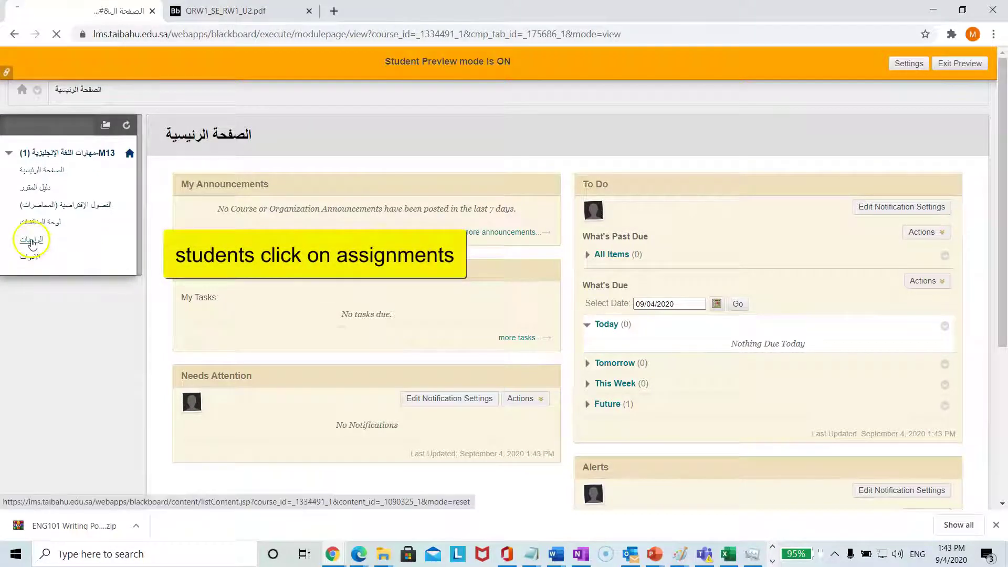
click(282, 209)
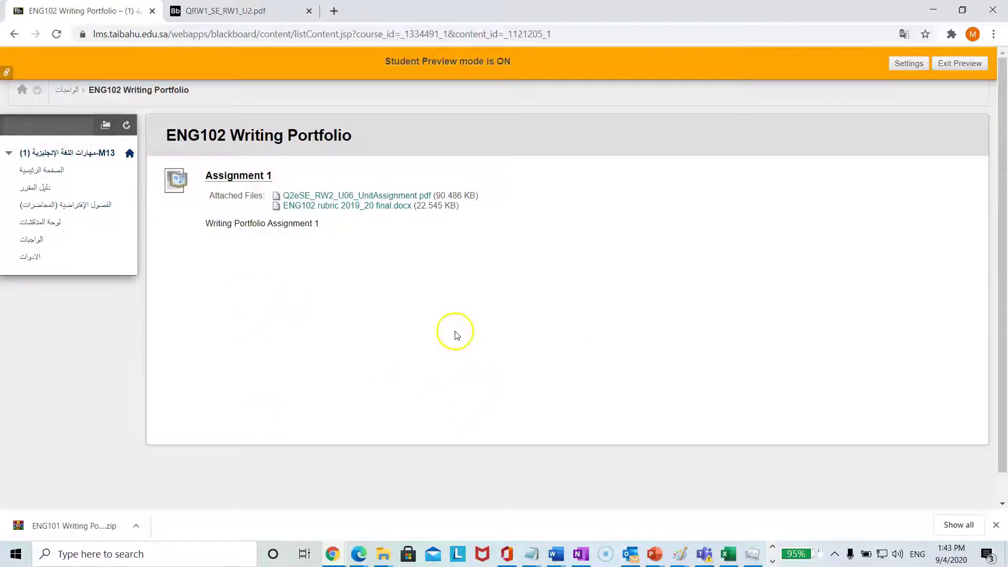
Open Assignment 1 as a student, review its rubric, then close the rubric window.
click(234, 181)
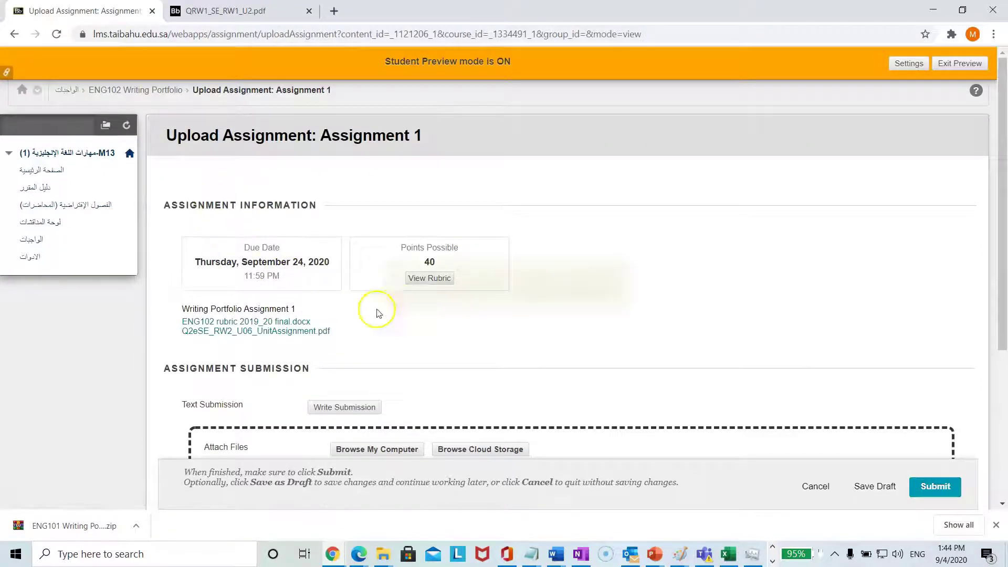
click(430, 279)
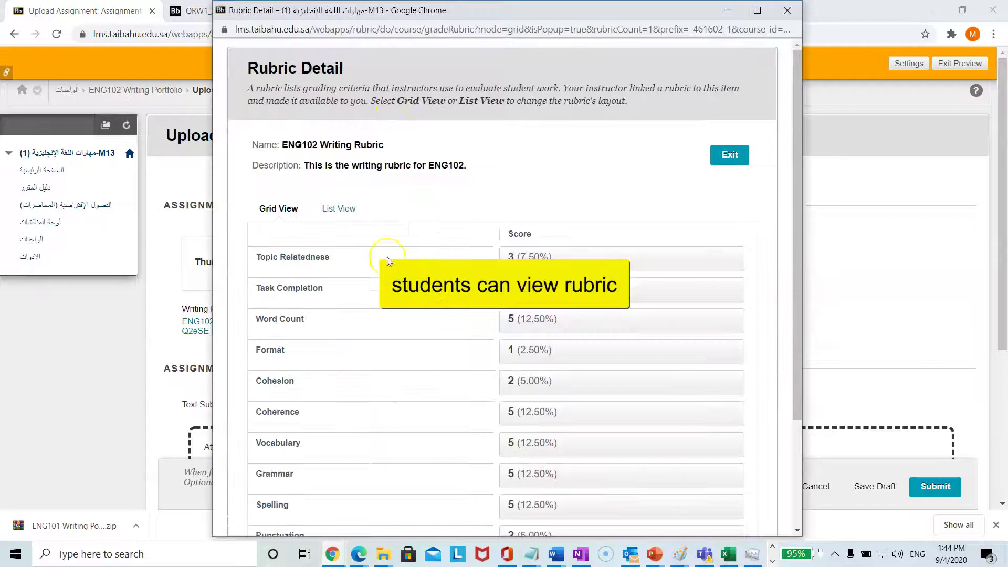
scroll(398, 399, down, 3)
scroll(398, 414, up, 3)
scroll(409, 394, down, 2)
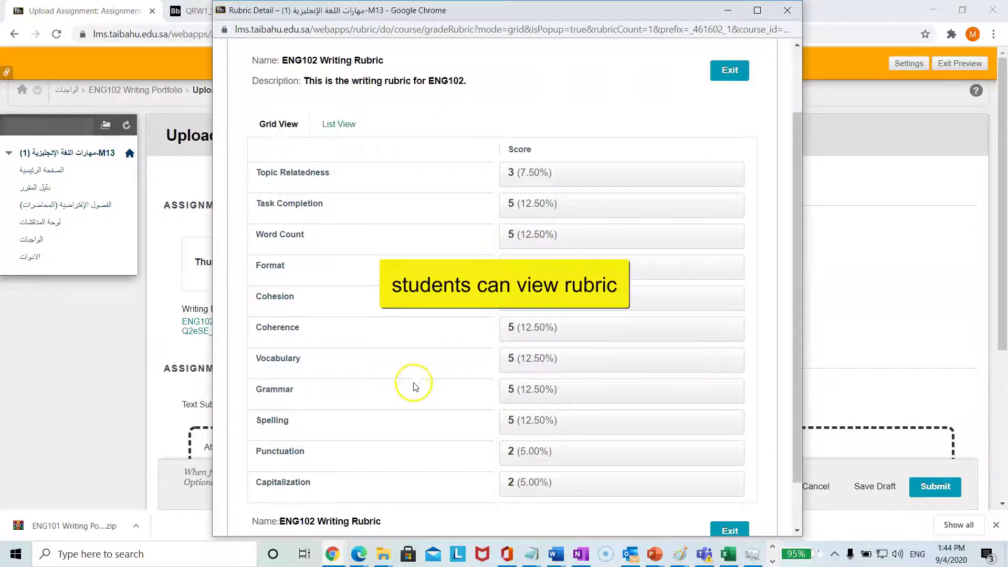
scroll(415, 387, up, 2)
click(730, 157)
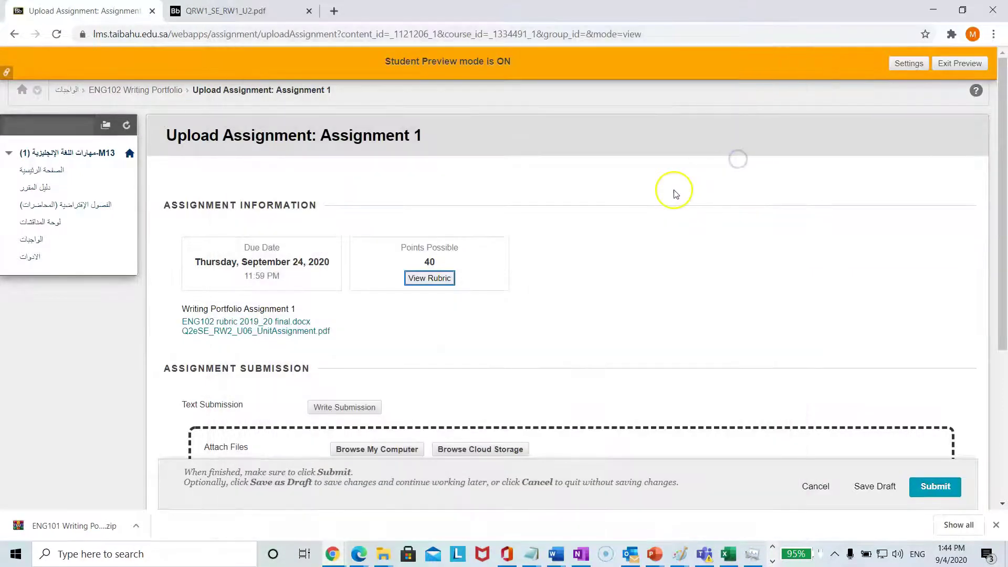
scroll(676, 193, down, 1)
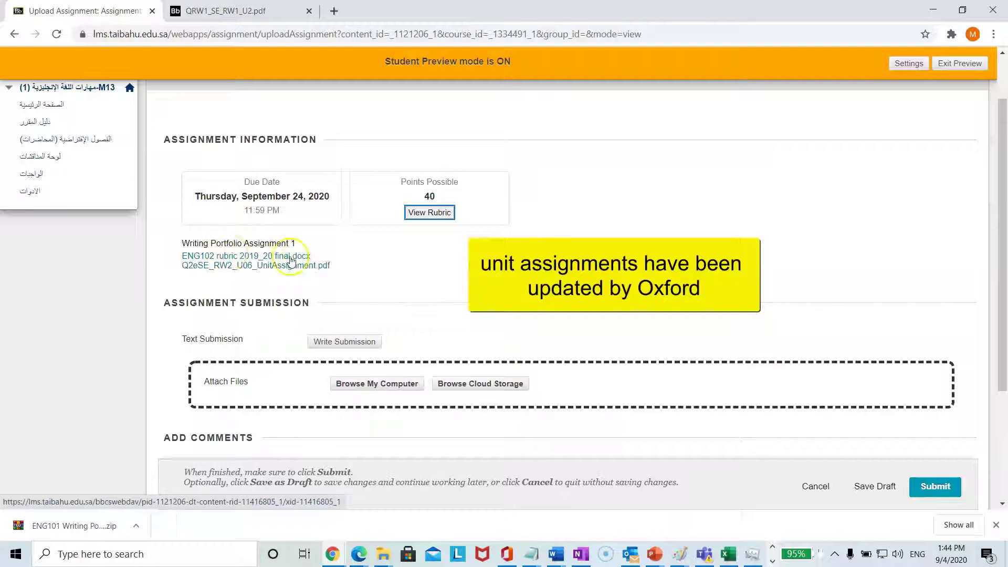
View the Q2eSE_RW2_U06_UnitAssignment.pdf attachment, then return to the Upload Assignment tab.
click(251, 266)
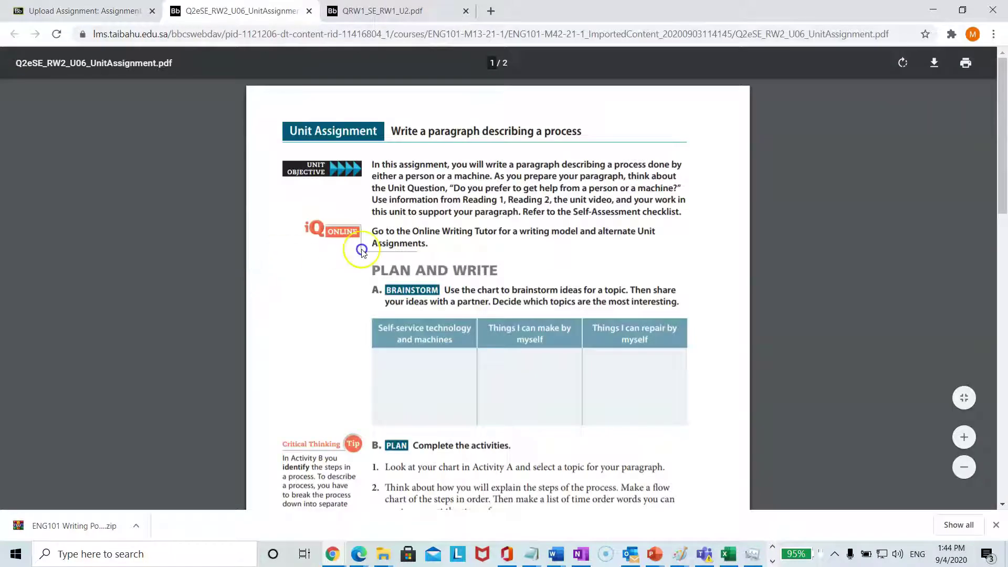
scroll(523, 273, down, 9)
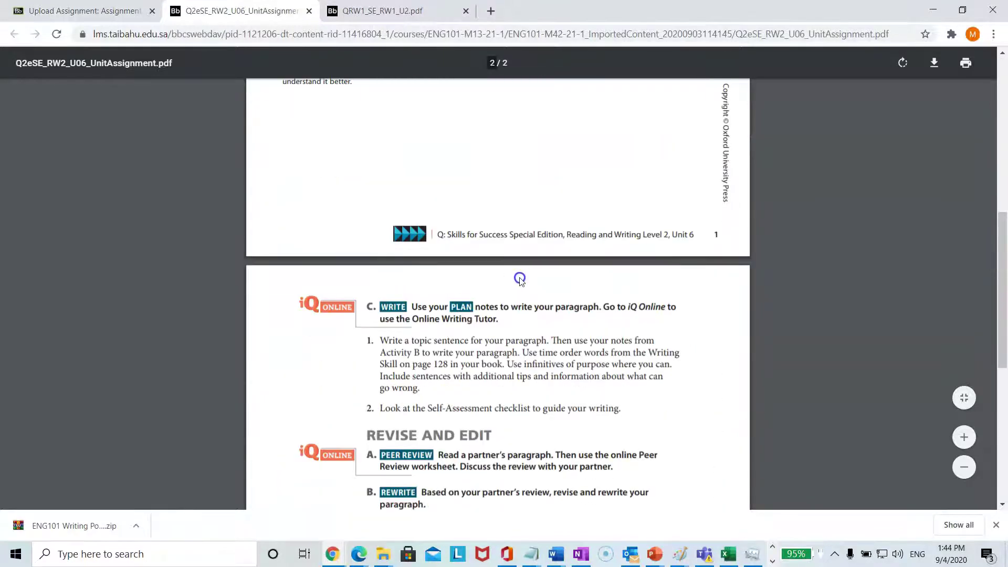
scroll(520, 280, down, 7)
scroll(514, 302, up, 16)
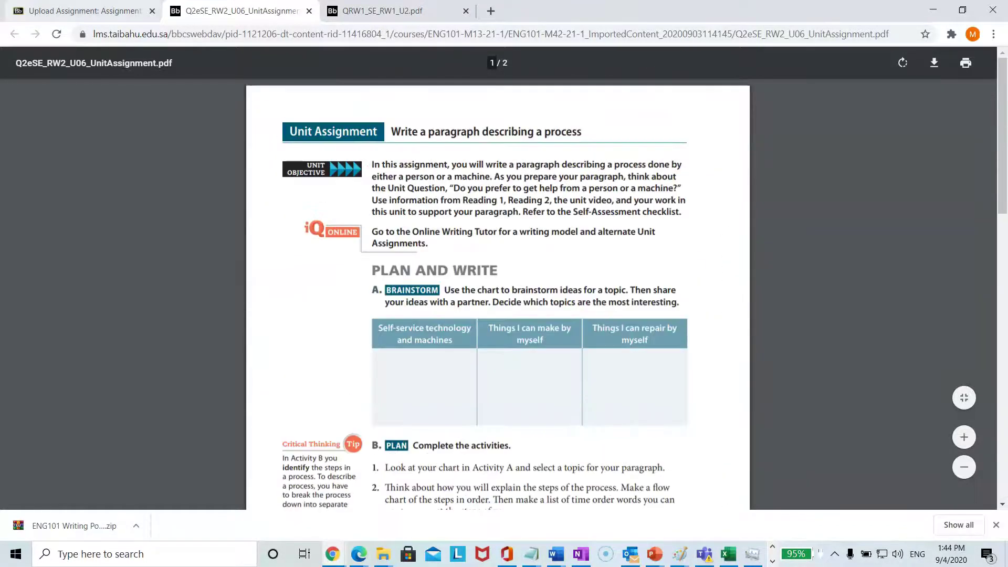
click(107, 14)
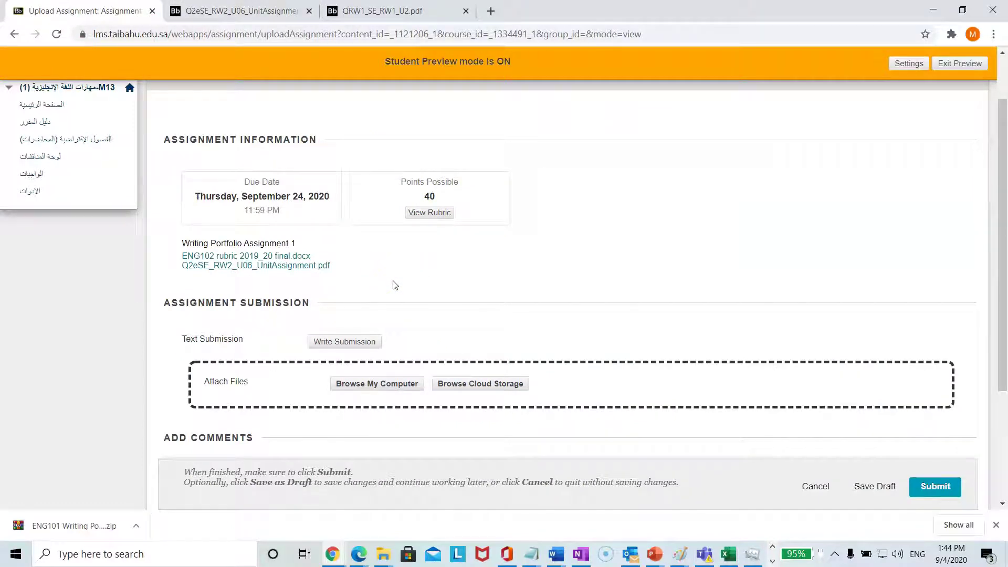
Open the text submission editor and place the cursor in its writing area.
scroll(395, 285, down, 3)
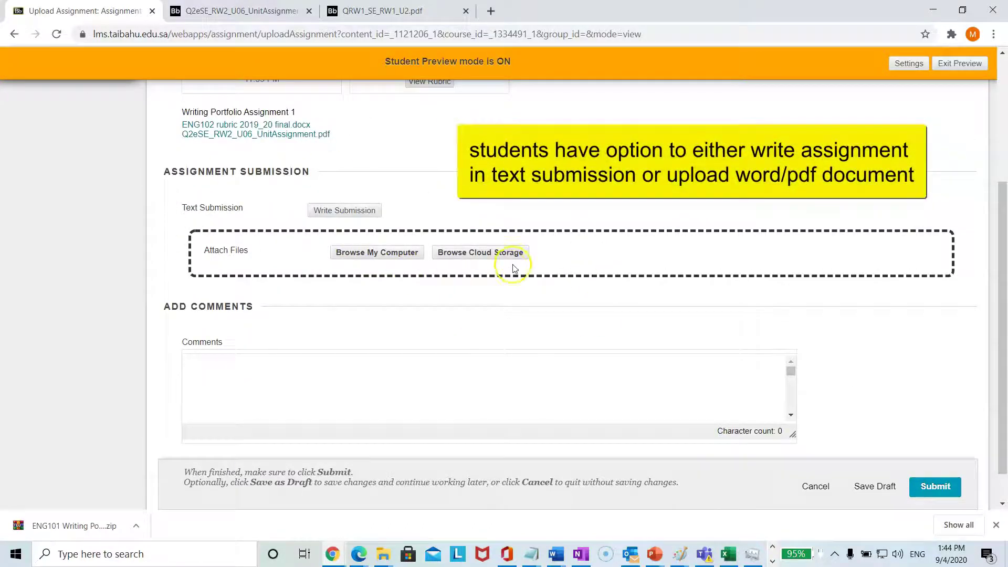
click(345, 214)
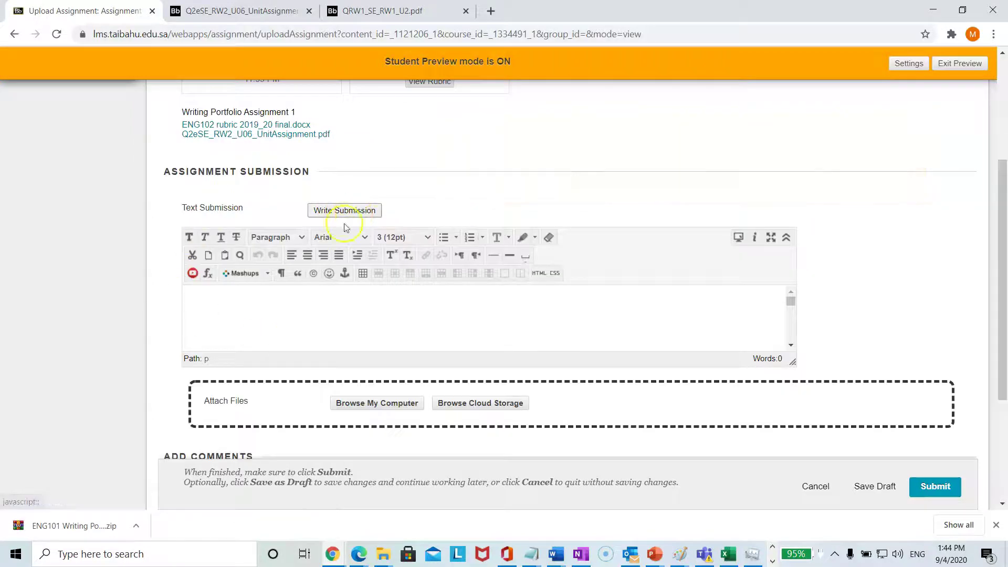
click(367, 329)
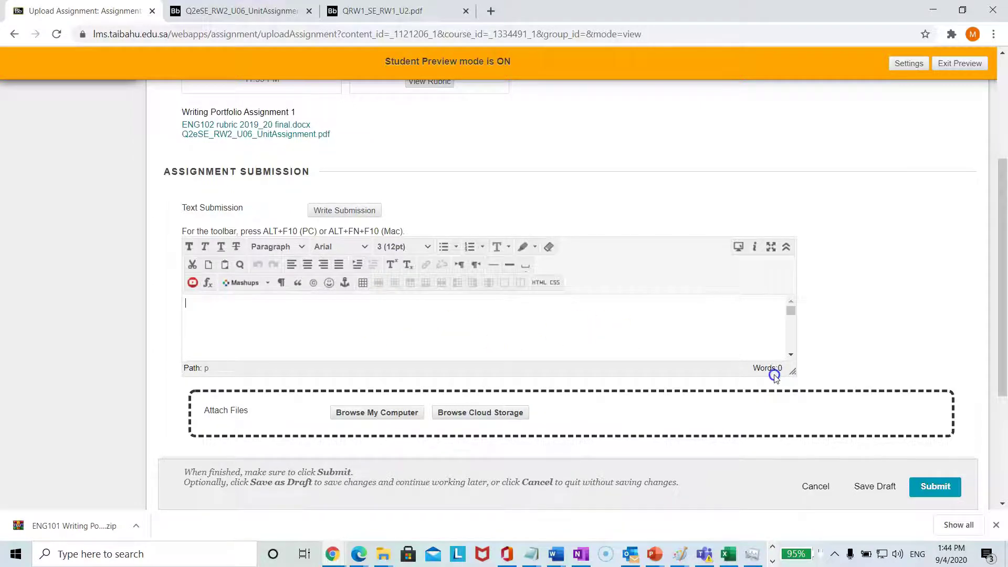
Browse the computer for a file to attach, then cancel without attaching anything.
click(377, 413)
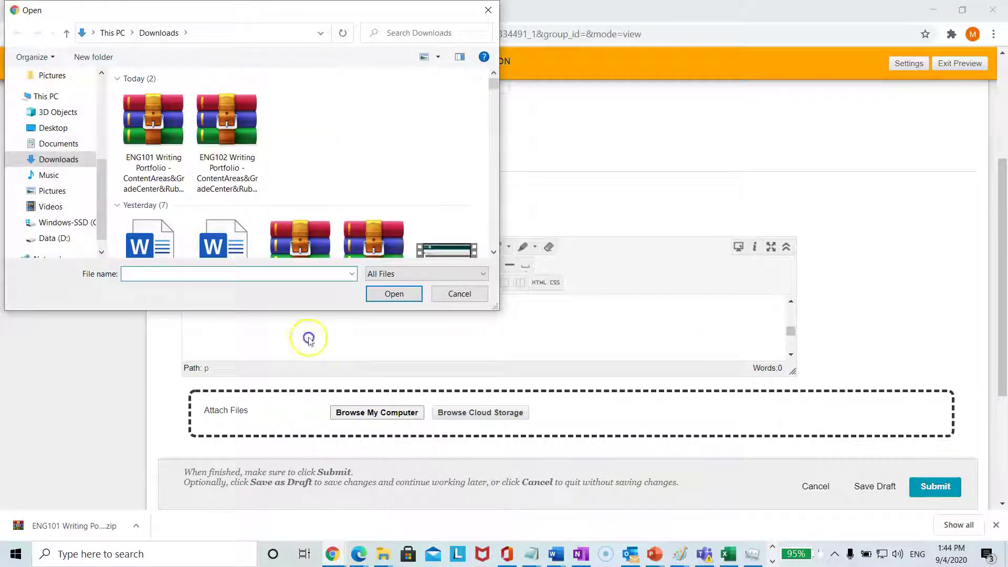
scroll(272, 214, down, 1)
scroll(272, 215, up, 1)
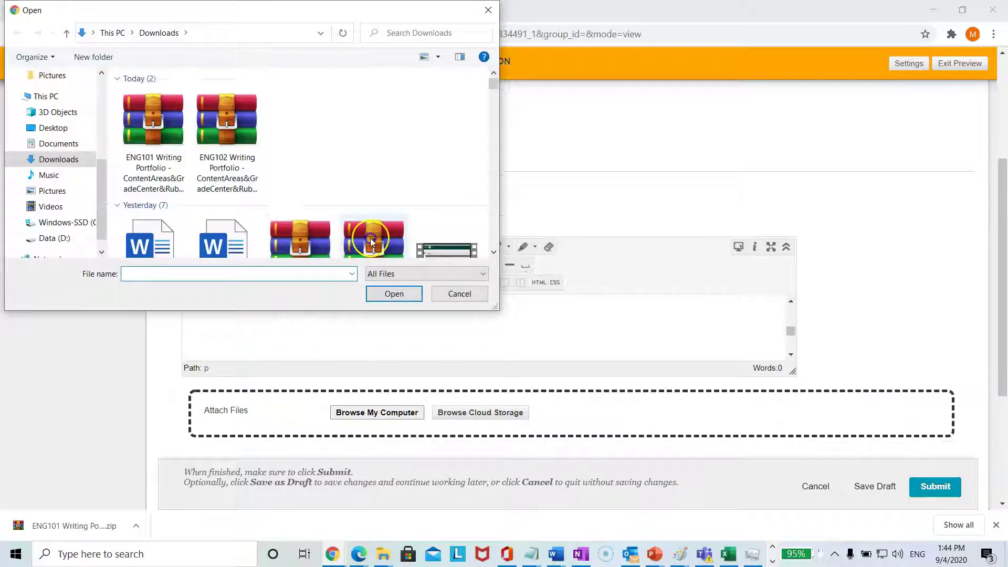
click(459, 294)
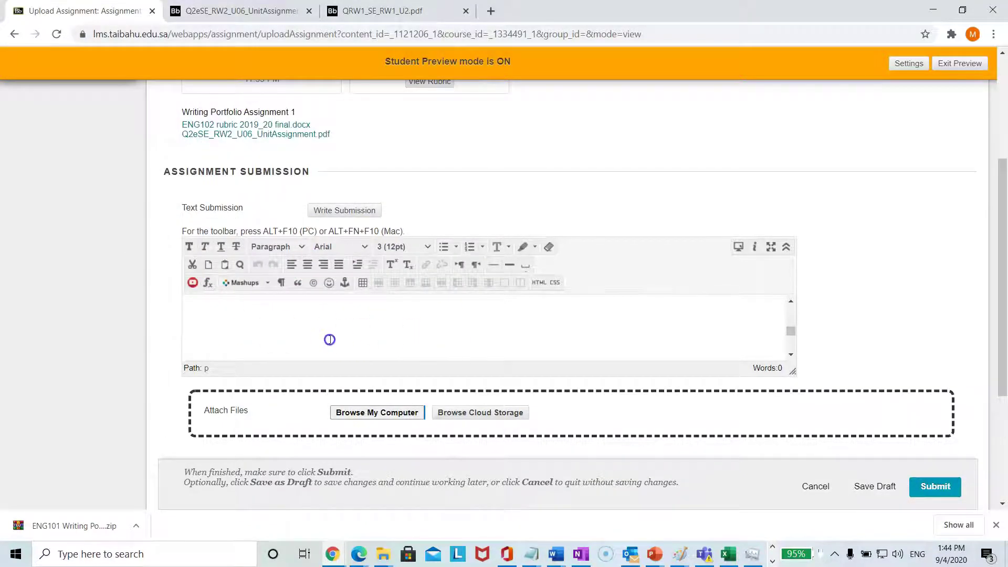
click(708, 250)
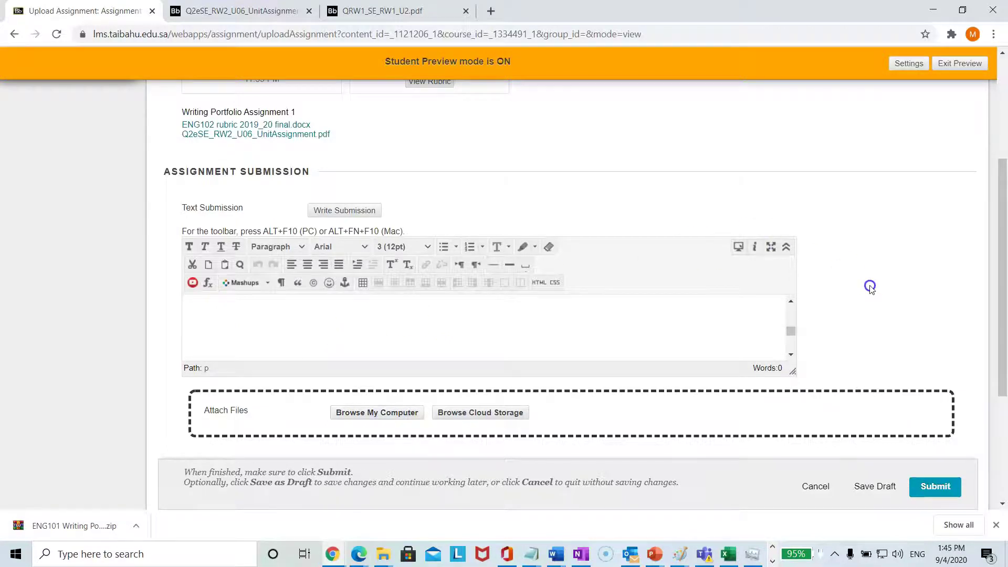
scroll(870, 287, down, 4)
Review the upload page down to the Comments box, then cancel without submitting Assignment 1.
click(90, 355)
click(261, 362)
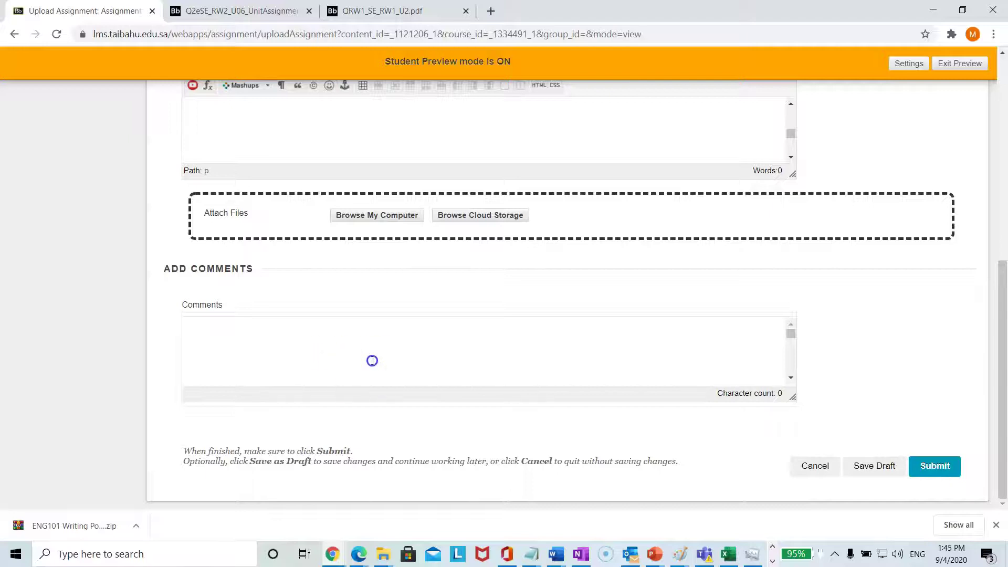
scroll(374, 358, up, 4)
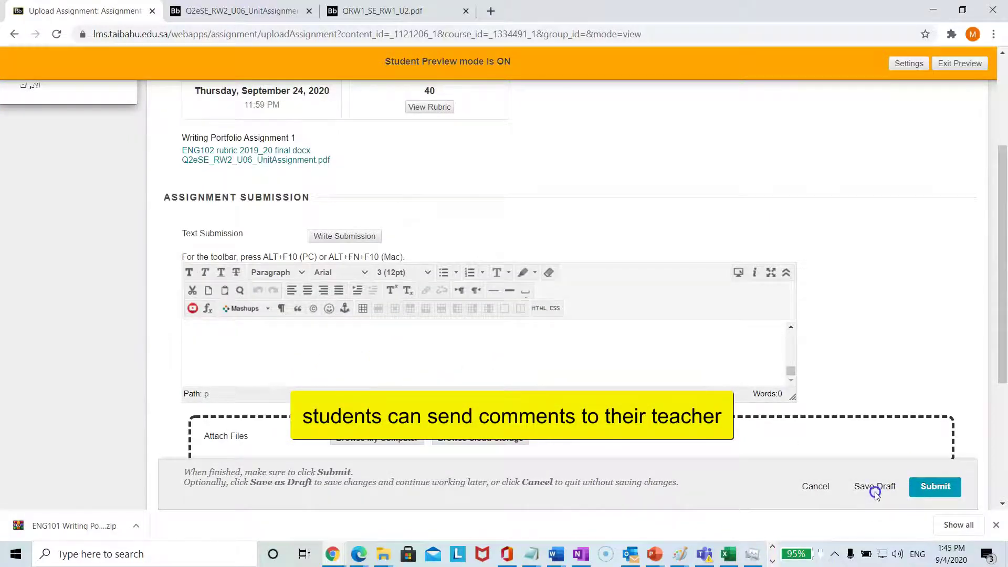
scroll(540, 363, up, 3)
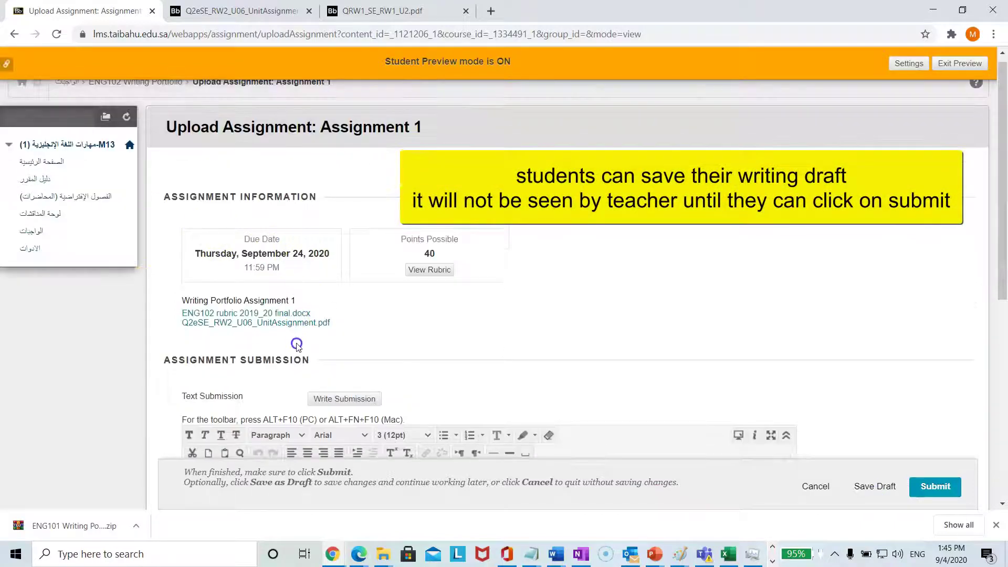
scroll(296, 345, down, 2)
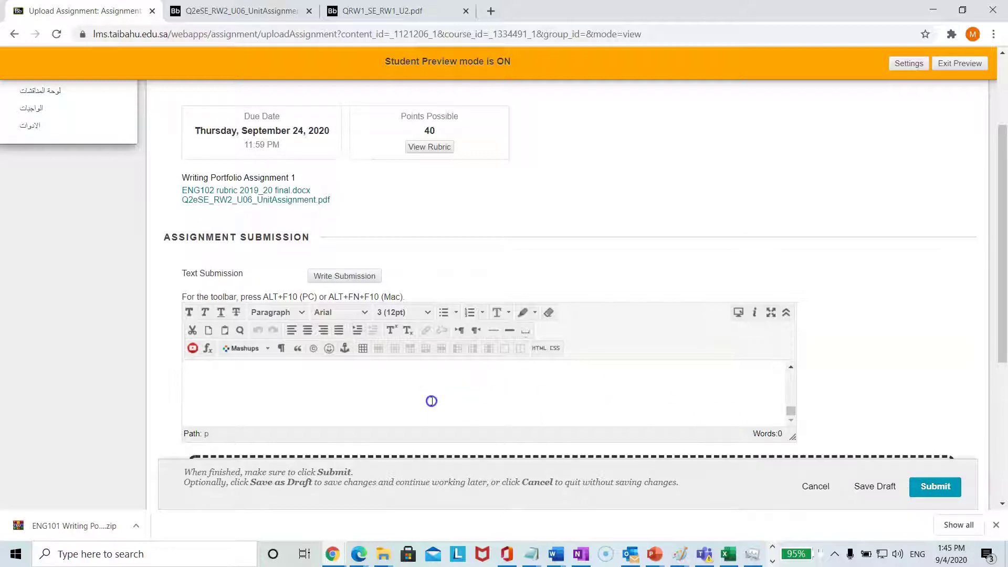
scroll(431, 401, down, 5)
scroll(431, 400, up, 8)
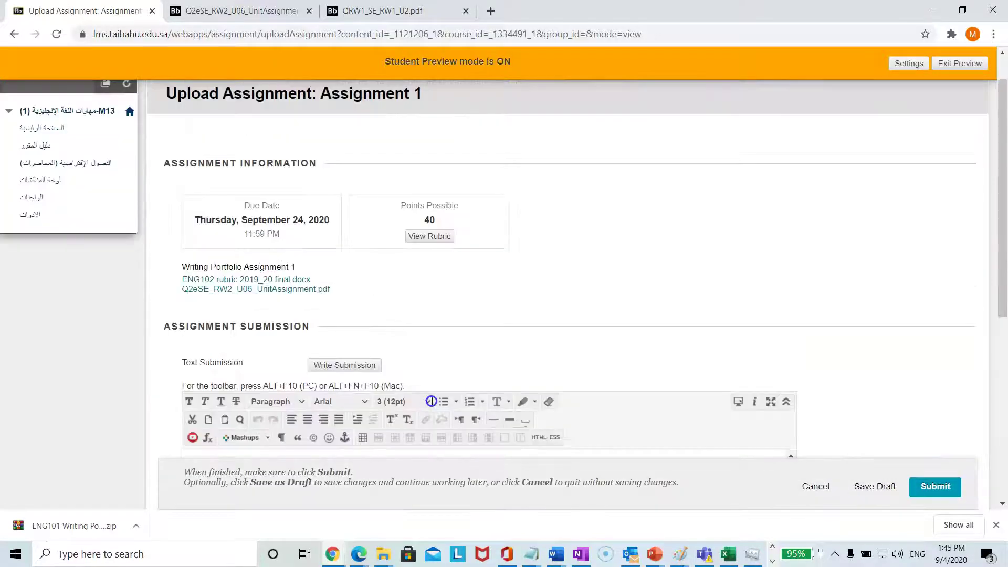
scroll(431, 400, down, 5)
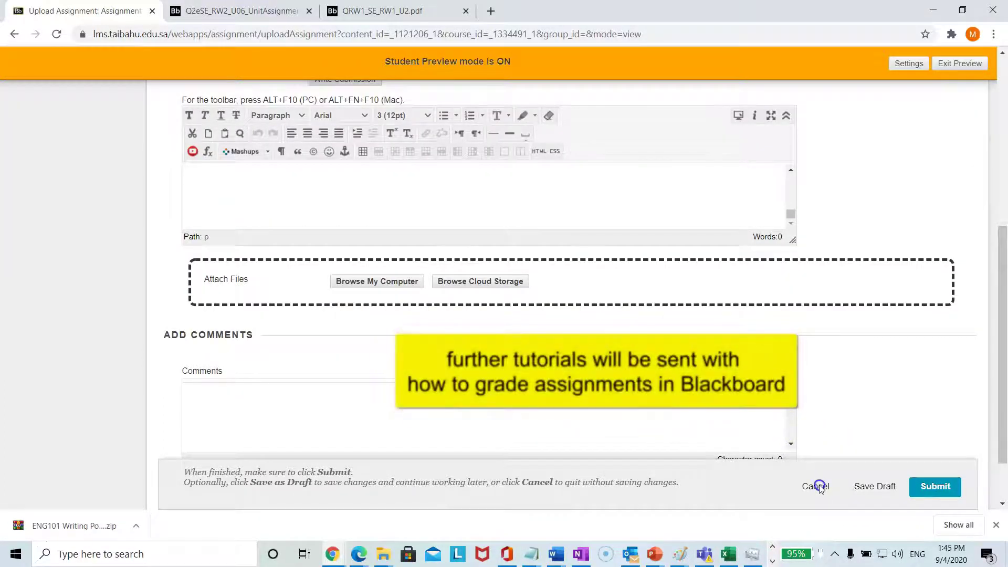
scroll(567, 350, up, 1)
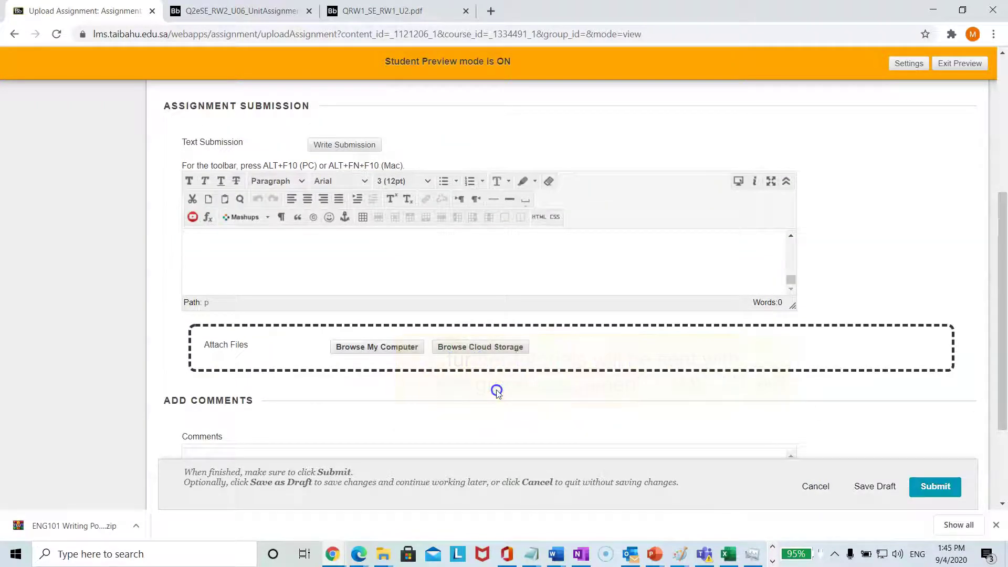
click(817, 486)
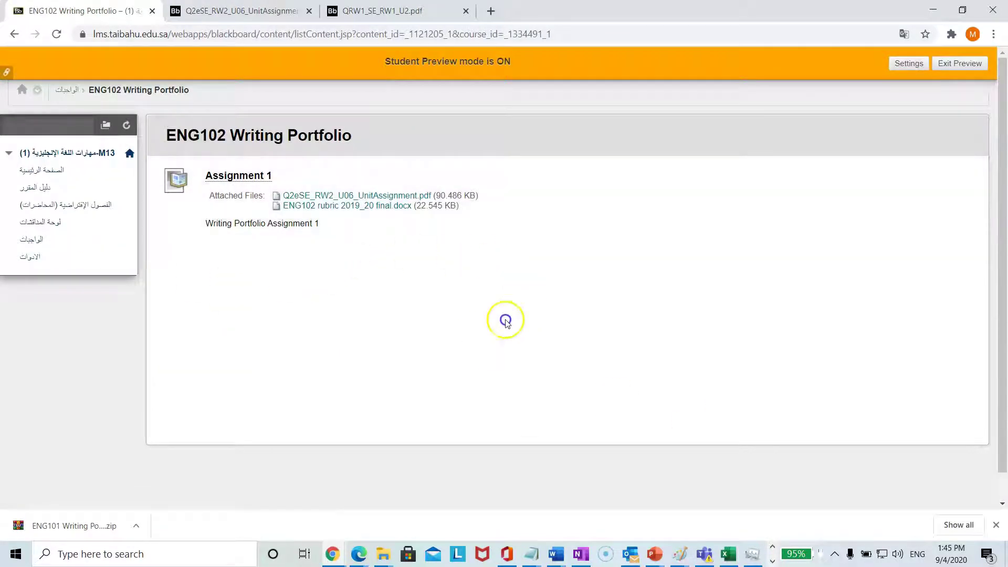
Save the Student Preview settings and exit Student Preview to the instructor view.
click(909, 64)
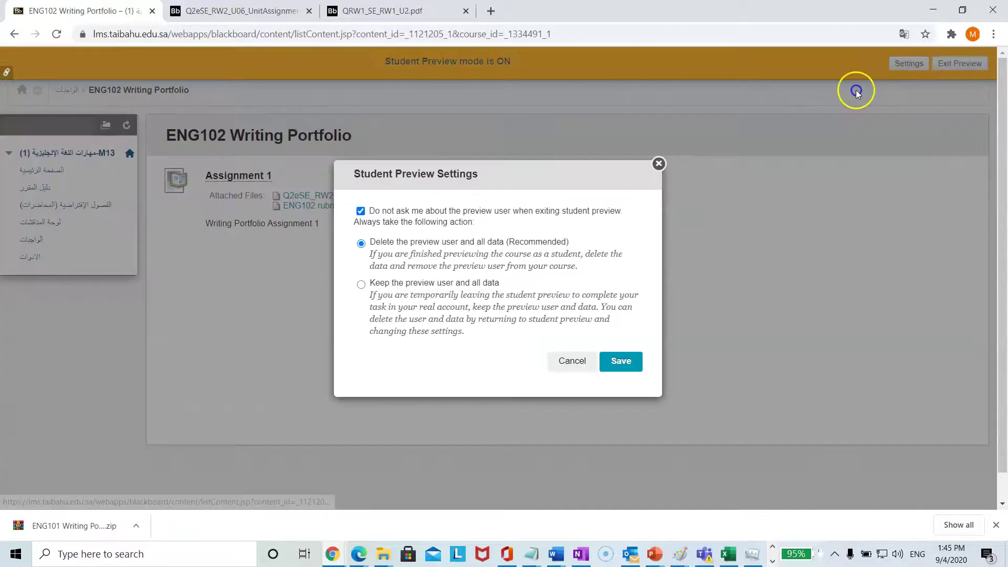
click(621, 362)
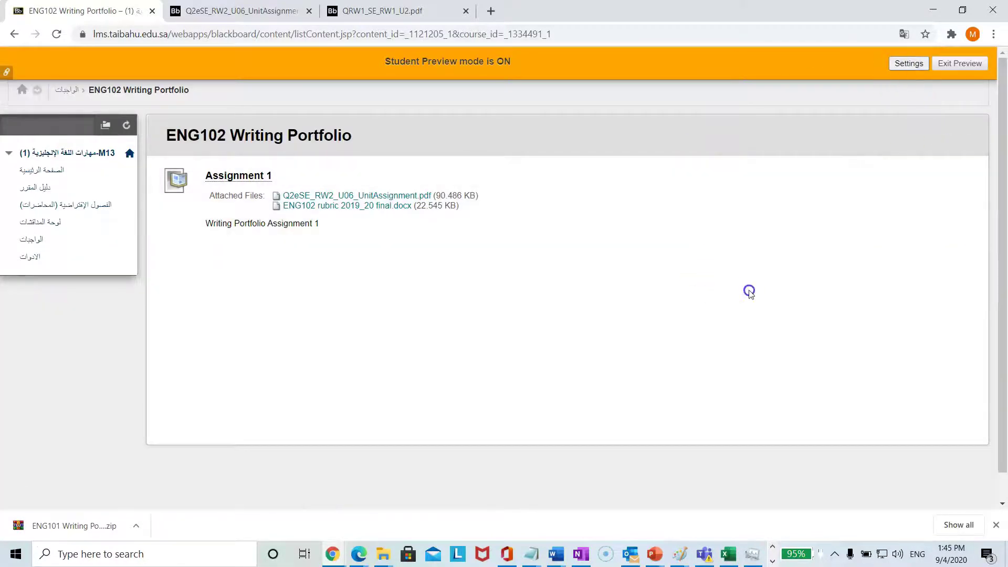
click(958, 64)
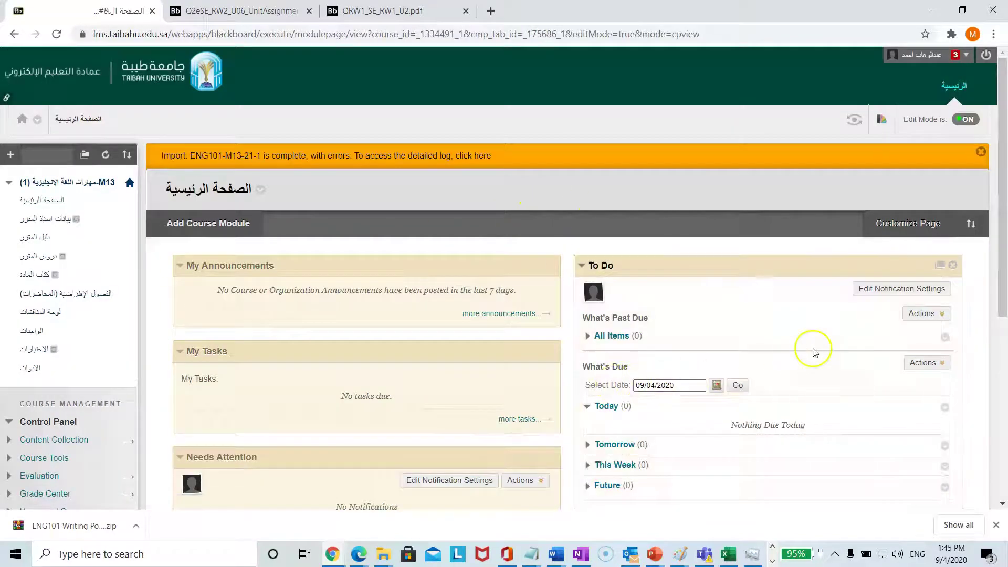
Open the Grade Center's Assignments view from the Control Panel.
scroll(39, 264, down, 5)
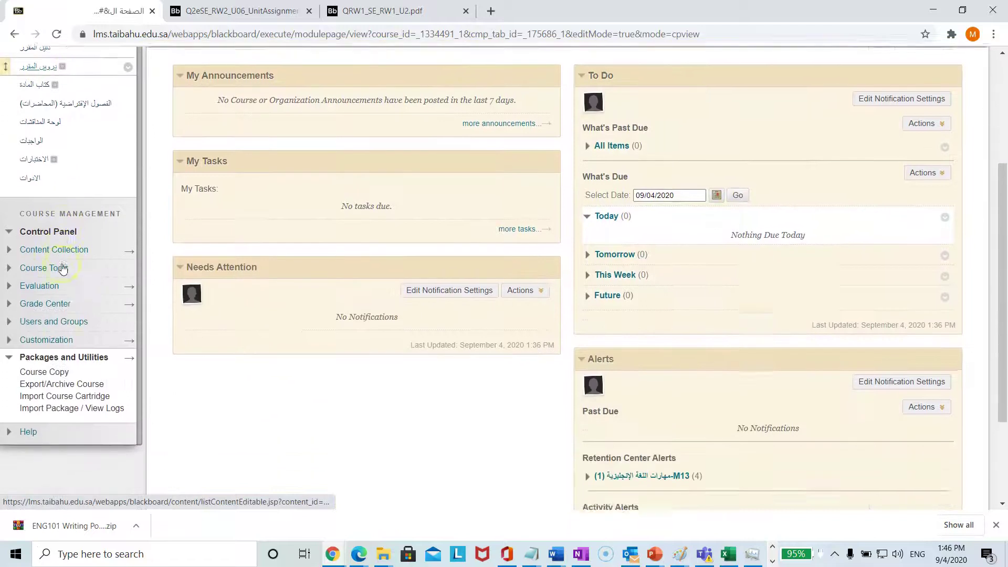
scroll(63, 269, up, 2)
click(55, 364)
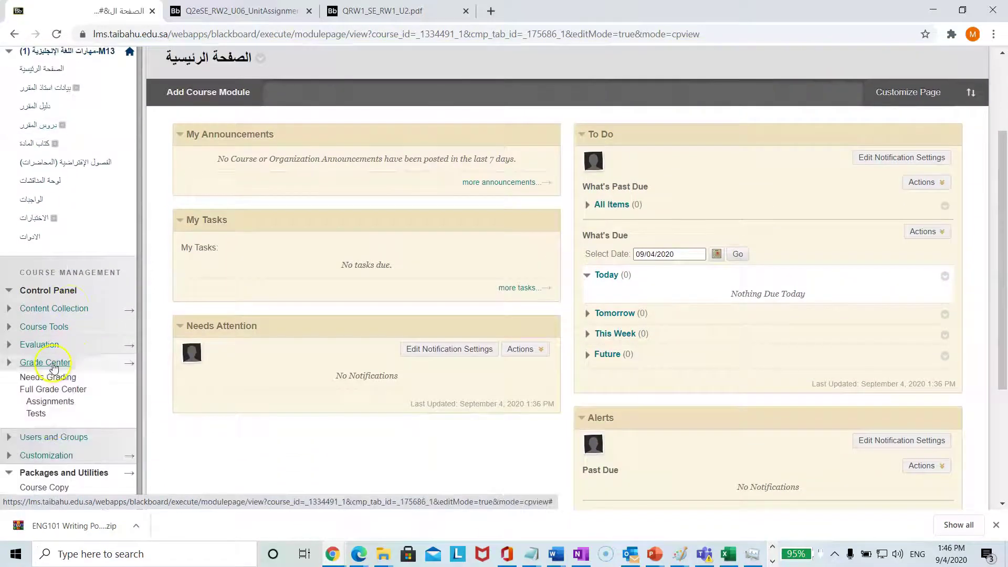
click(65, 402)
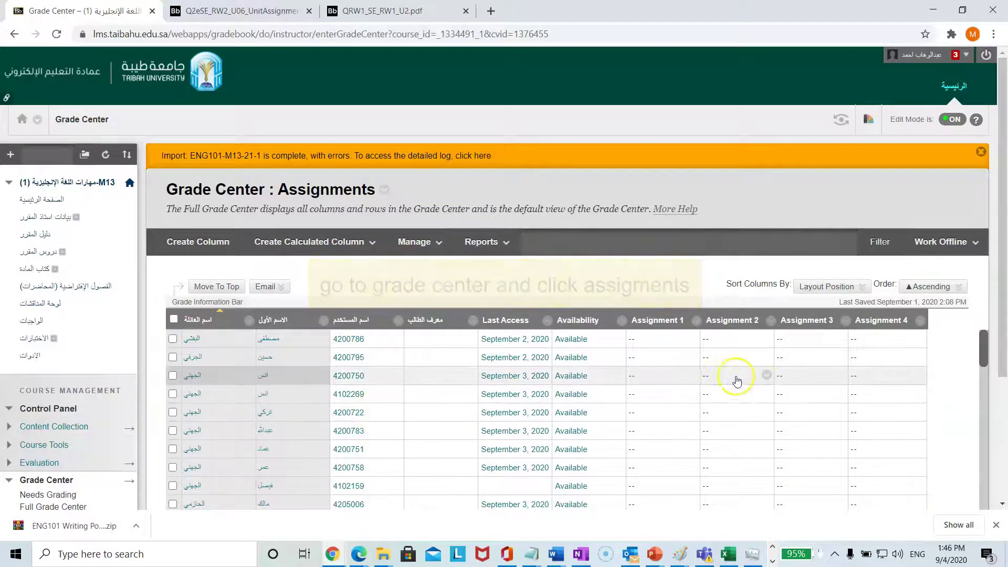
Dismiss the import-complete banner, show Work Offline options, and review the ungraded Assignment 1–4 columns.
click(981, 152)
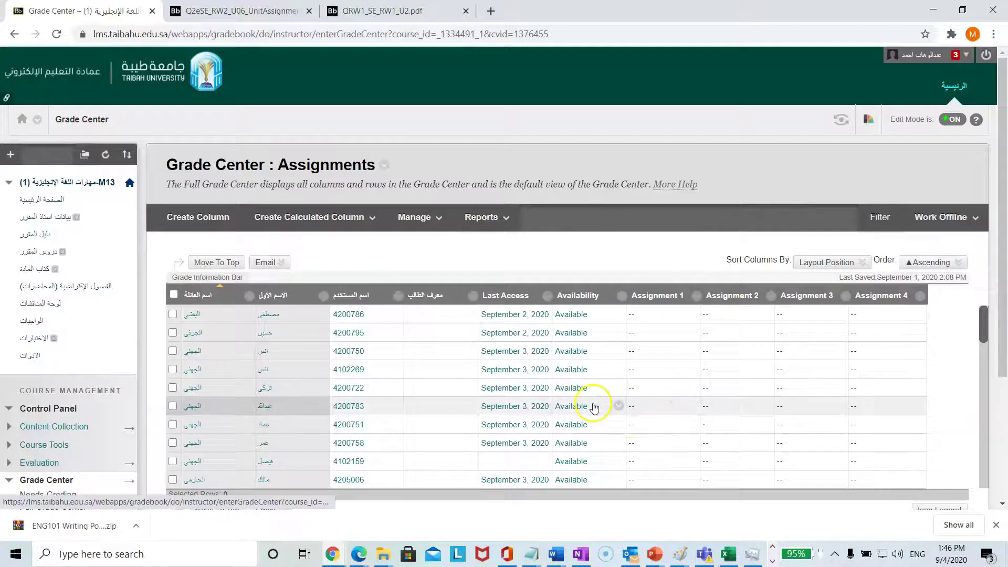
click(976, 225)
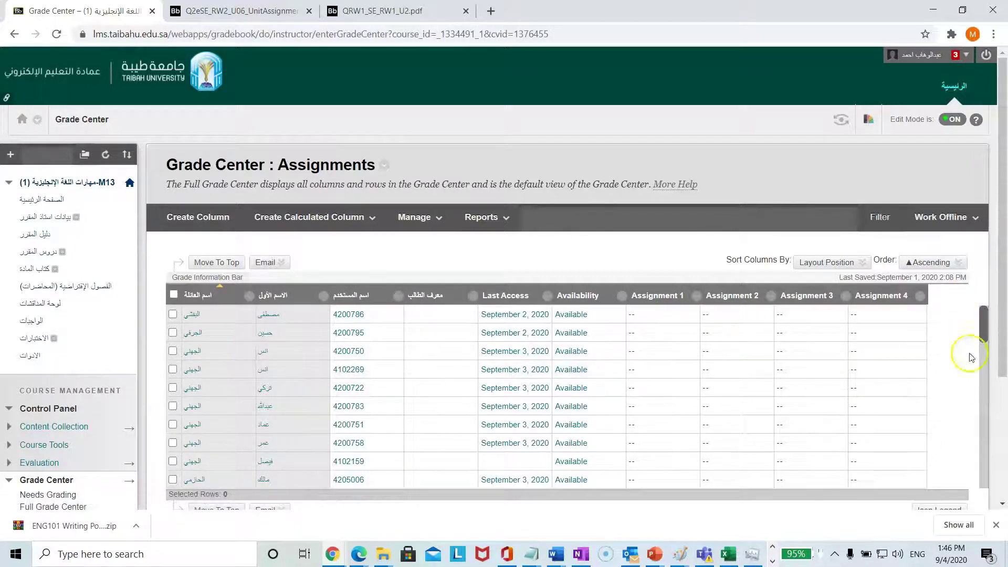
scroll(809, 415, down, 1)
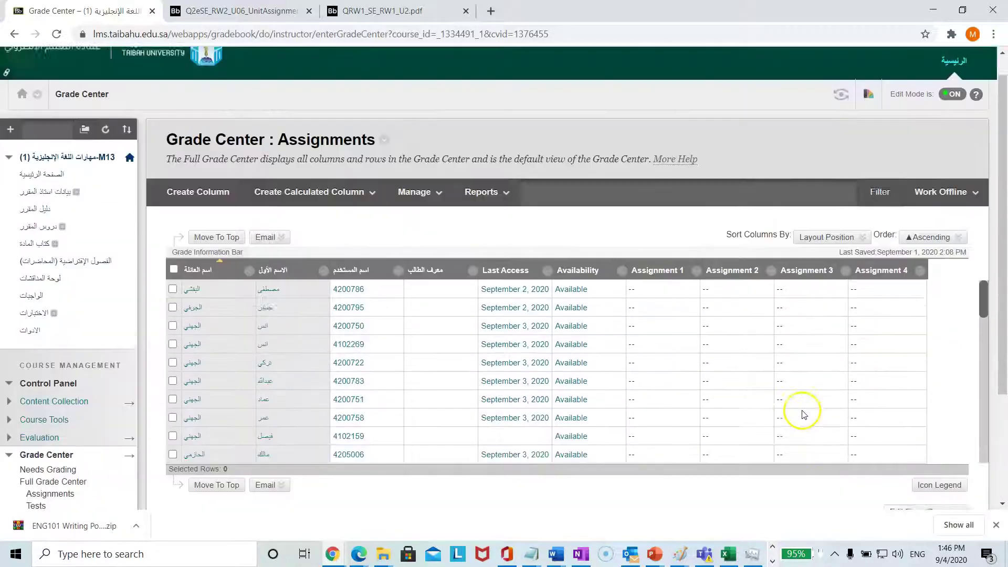
scroll(799, 410, up, 1)
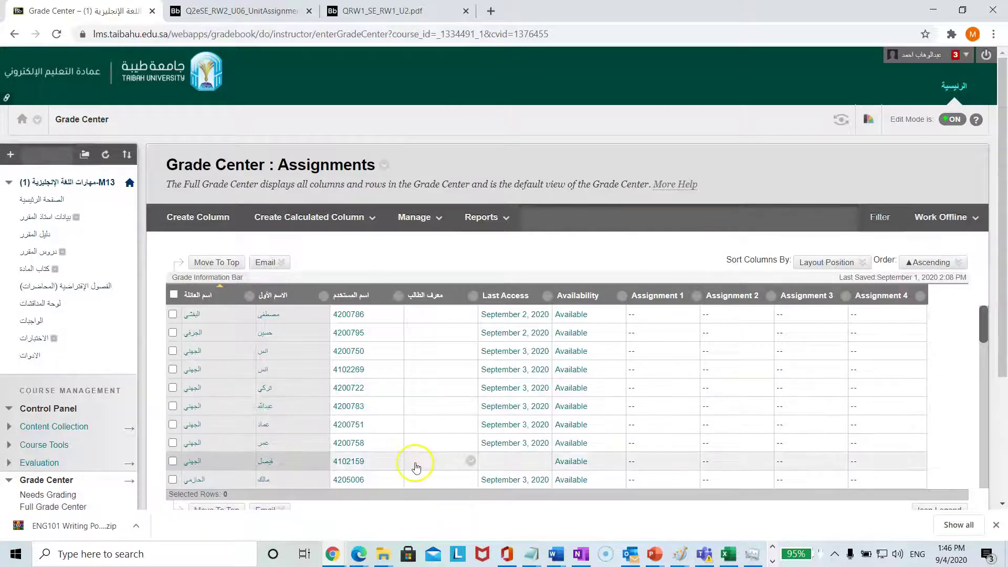
scroll(462, 367, down, 2)
scroll(315, 336, up, 2)
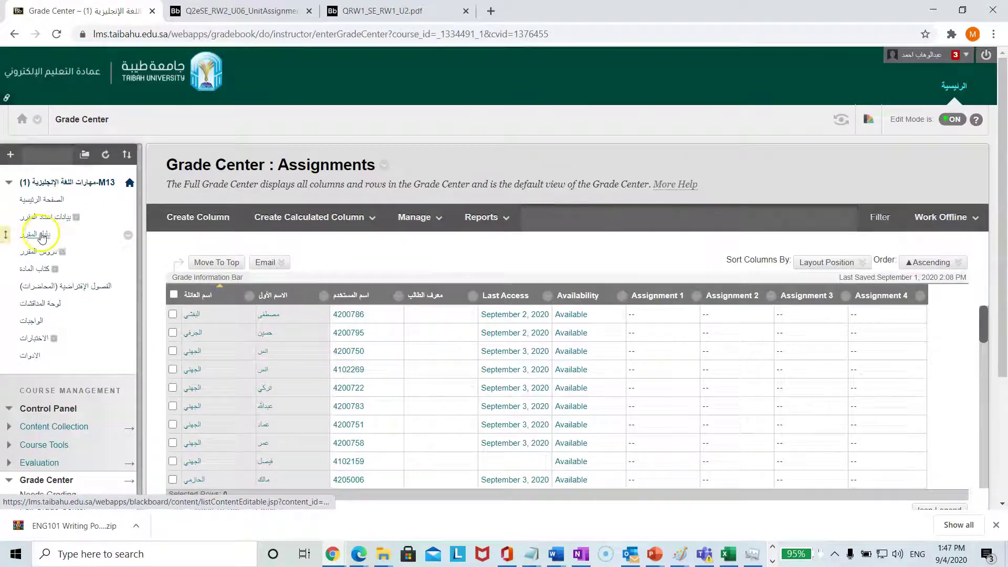
Return to the course home page from the course menu.
click(53, 202)
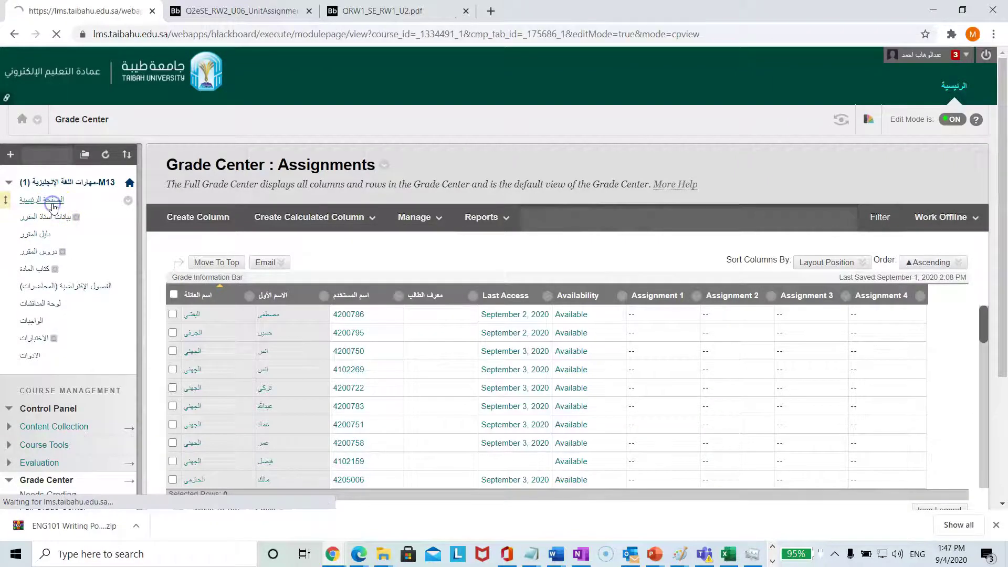